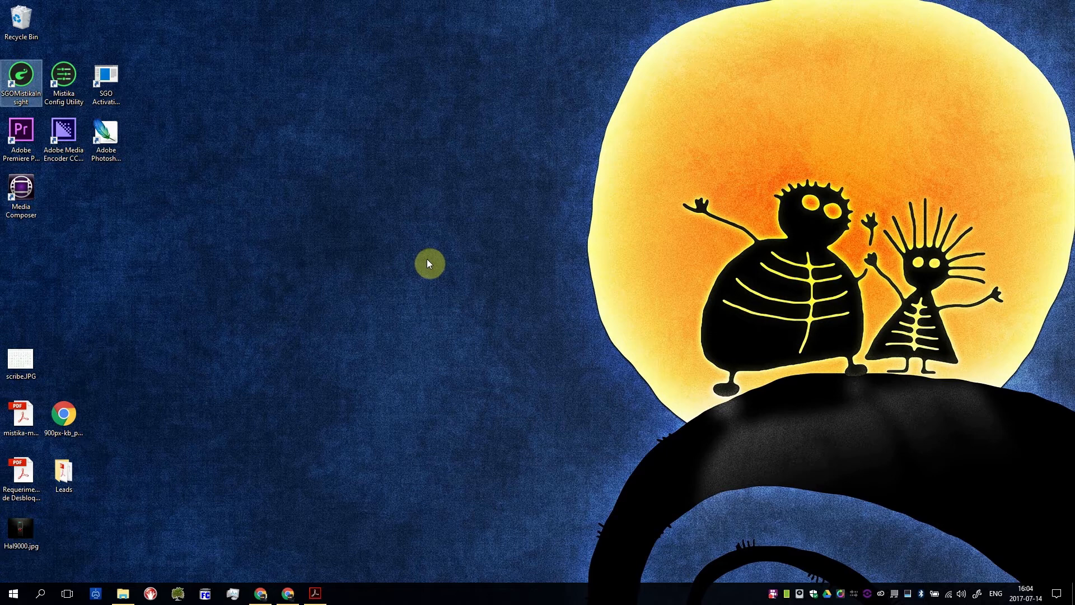
Step: Enable user editing in the login window and create a new user
{"action": "left_click_drag", "start_coordinate": [485, 167], "coordinate": [485, 151]}
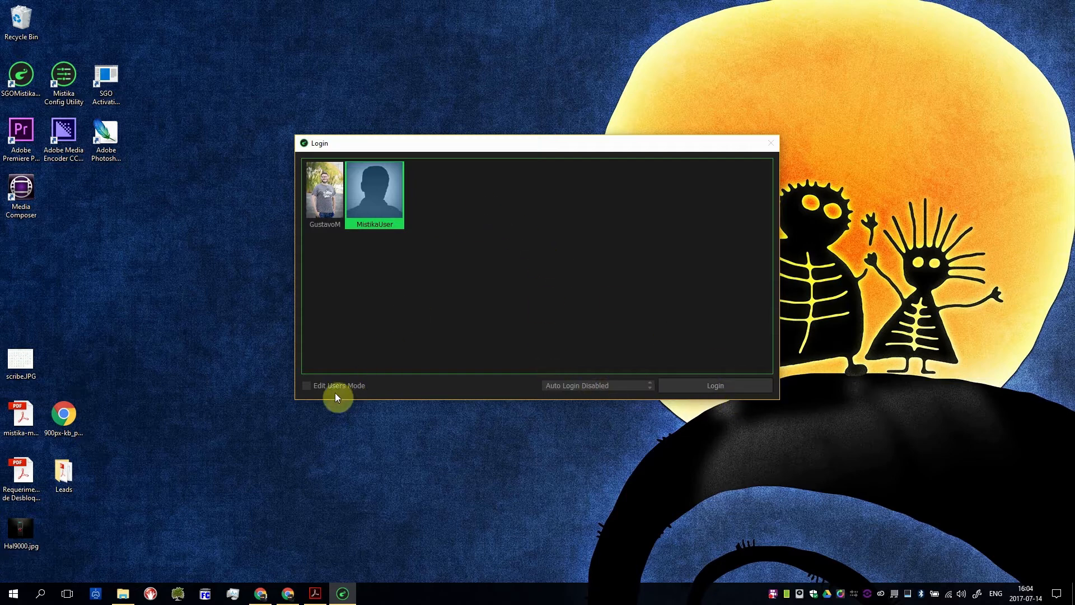
{"action": "left_click", "coordinate": [306, 385]}
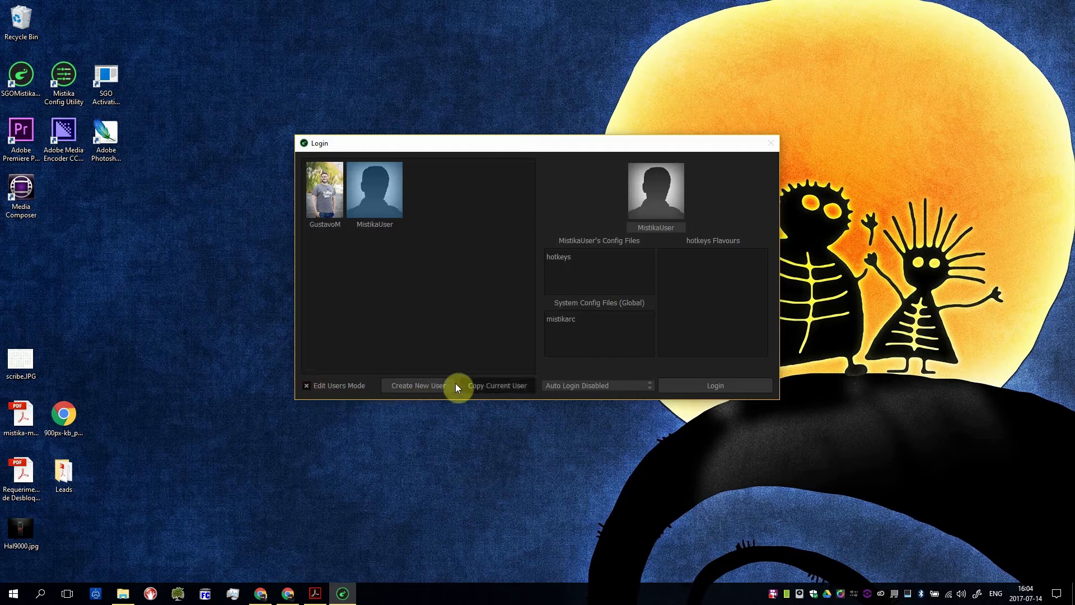
{"action": "left_click", "coordinate": [424, 385]}
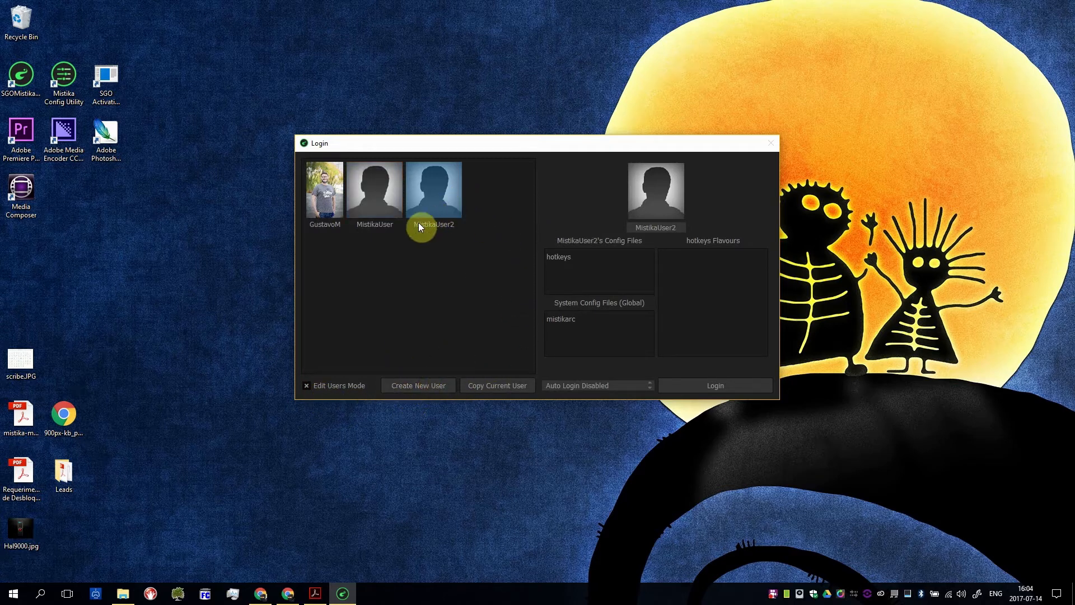
Step: Rename the new user to hal9000 and assign Hal9000.jpg from the desktop as its picture
{"action": "double_click", "coordinate": [654, 226]}
{"action": "type", "text": "hal9000"}
{"action": "key", "text": "Return"}
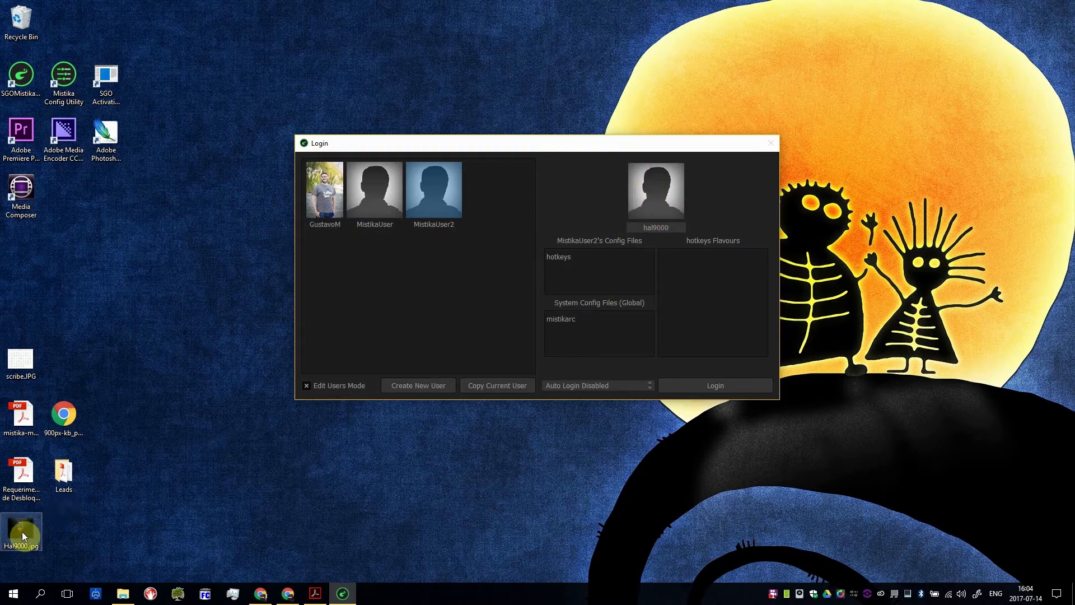
{"action": "left_click_drag", "start_coordinate": [20, 529], "coordinate": [647, 183]}
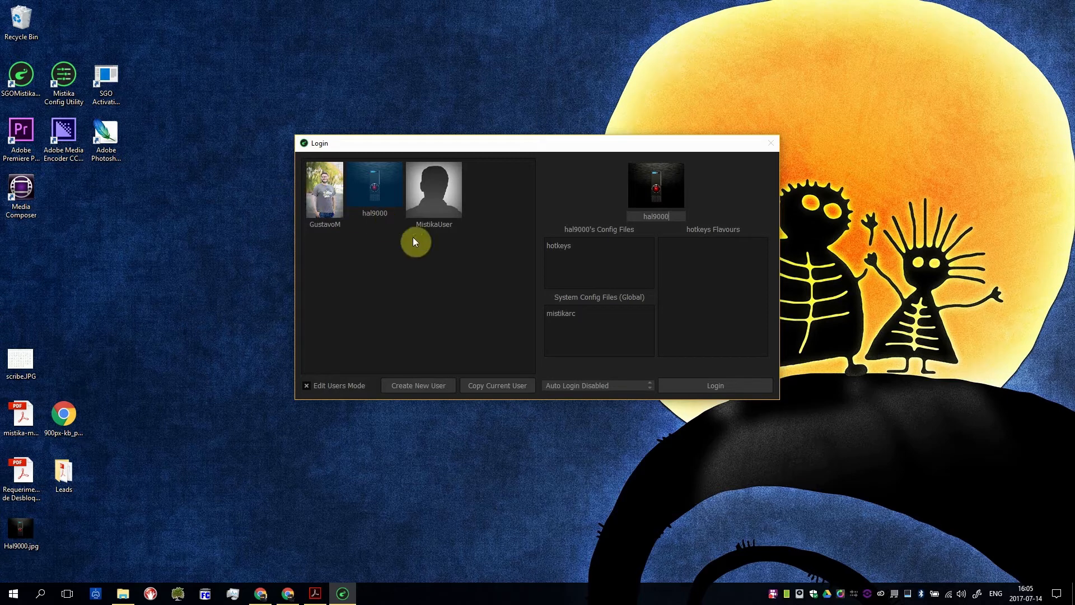
Step: Check the flavours of the hotkeys and mistikarc config files, and reselect the hal9000 user
{"action": "left_click", "coordinate": [595, 261]}
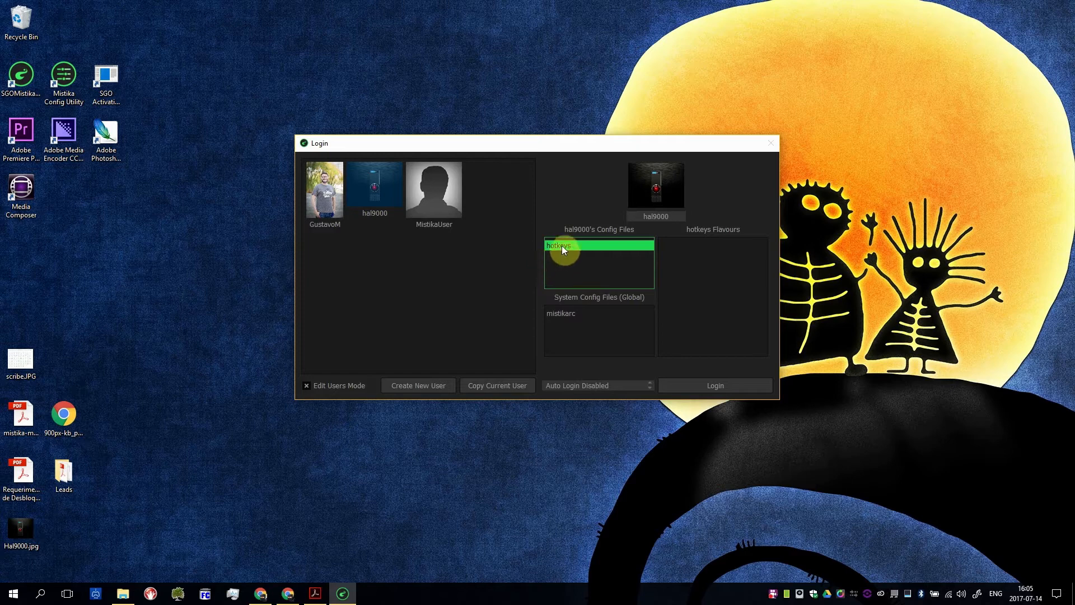
{"action": "left_click", "coordinate": [567, 316]}
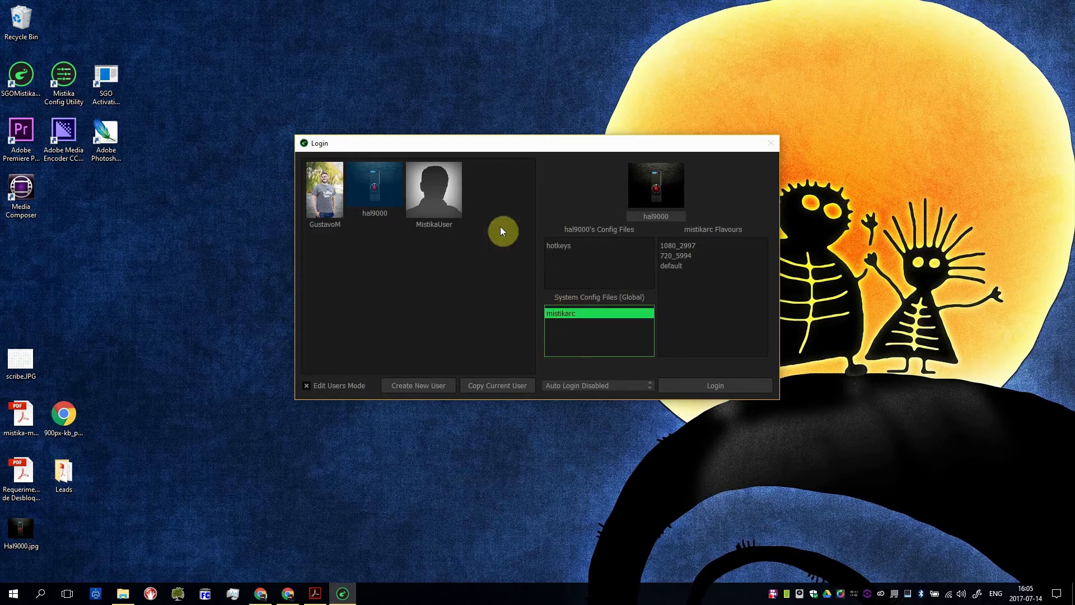
{"action": "left_click", "coordinate": [375, 182]}
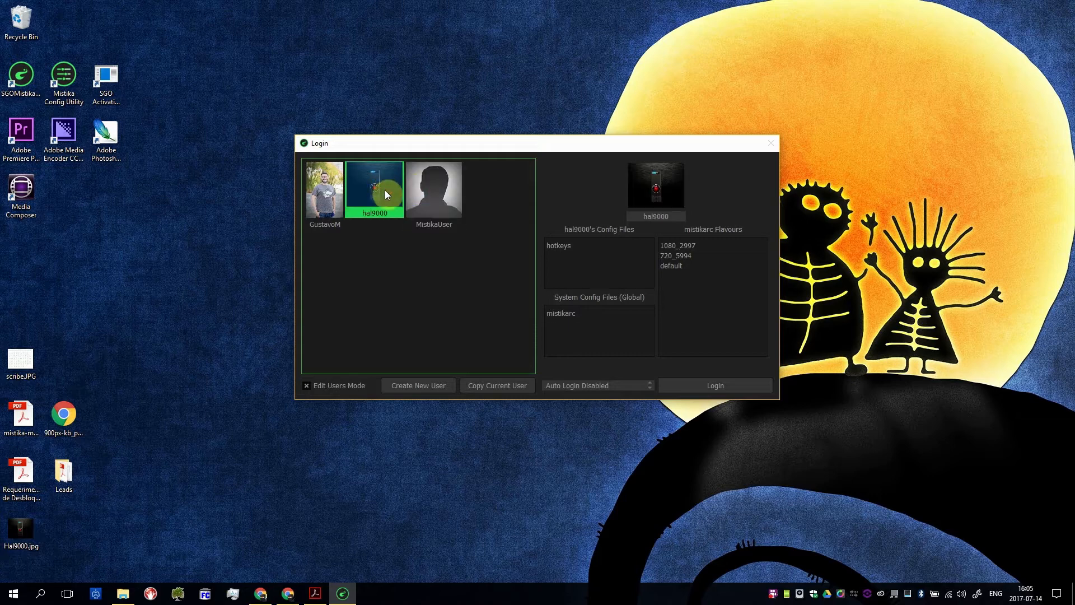
Step: Open hal9000's hotkeys config file for editing and enlarge the editor window
{"action": "left_click", "coordinate": [560, 246]}
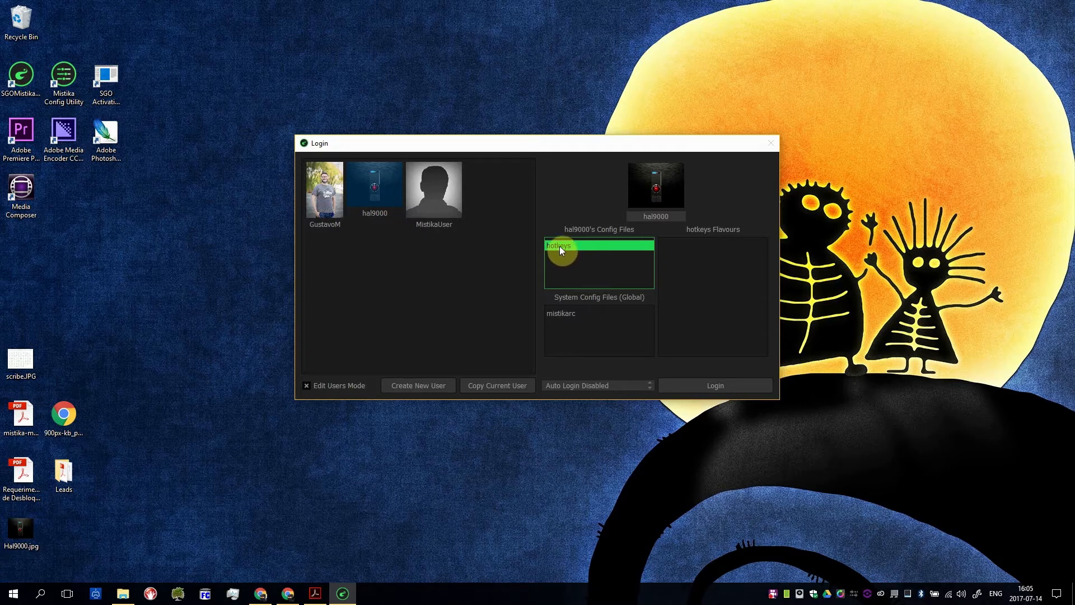
{"action": "double_click", "coordinate": [560, 246]}
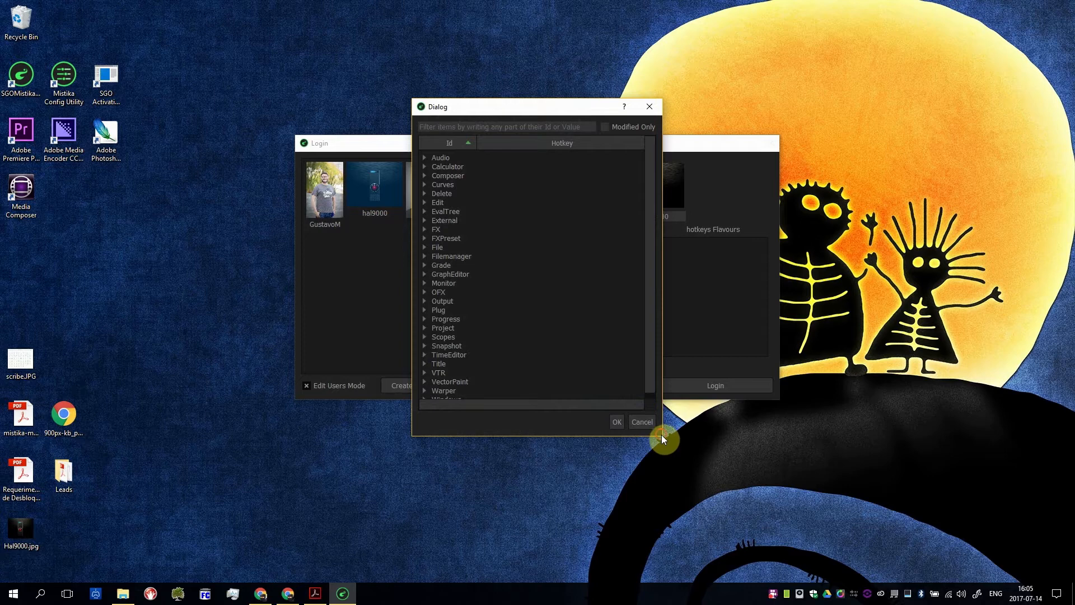
{"action": "left_click_drag", "start_coordinate": [662, 436], "coordinate": [808, 481]}
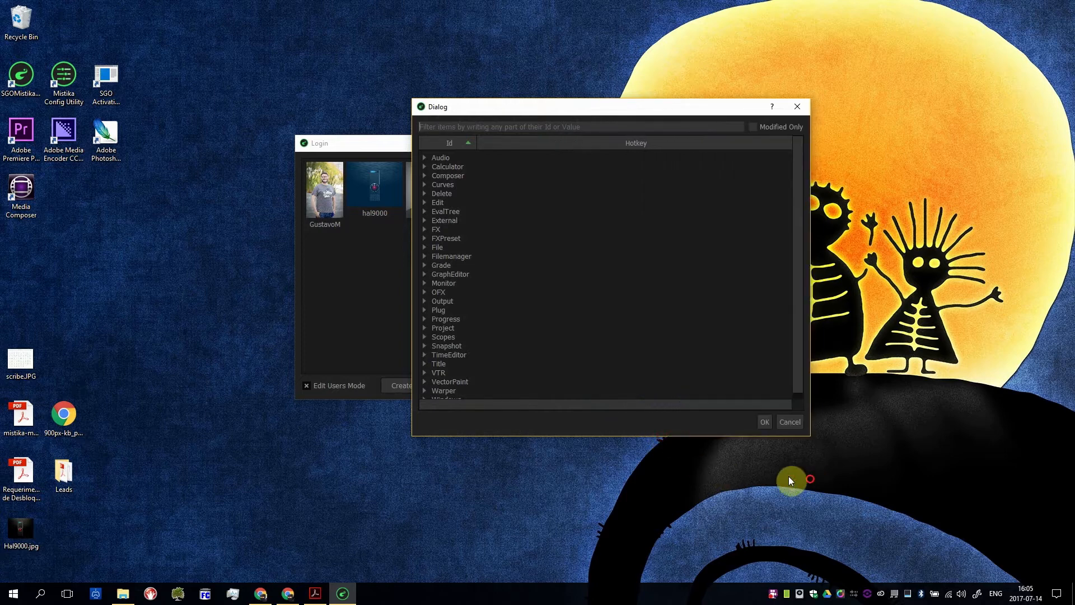
{"action": "left_click_drag", "start_coordinate": [665, 437], "coordinate": [646, 519]}
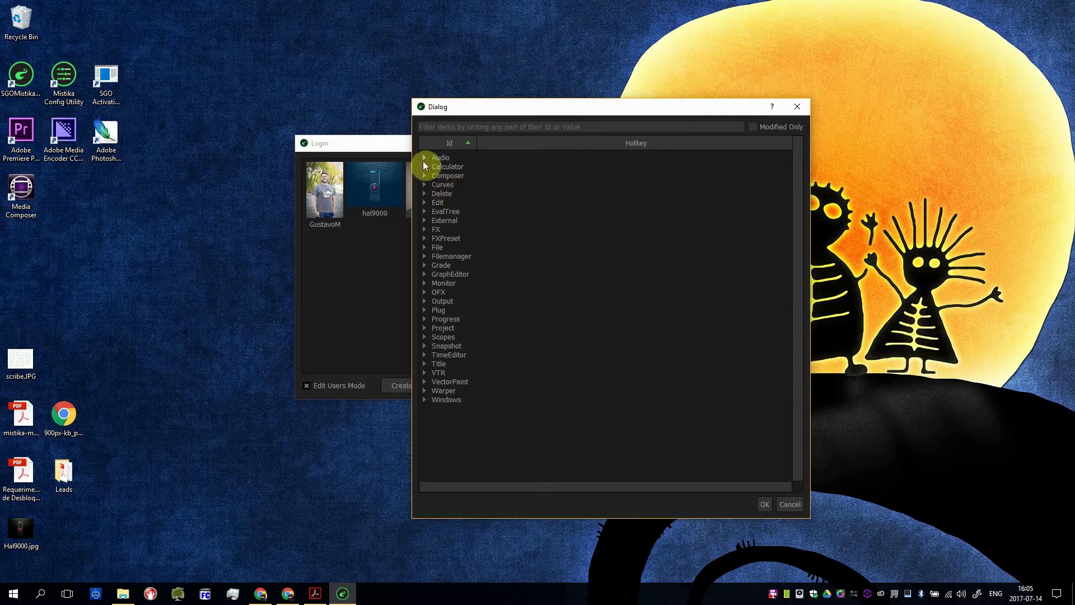
Step: Examine the hotkeys in the Block, Clipboard and Commands groups of Curves, widening the Id column
{"action": "left_click", "coordinate": [425, 185]}
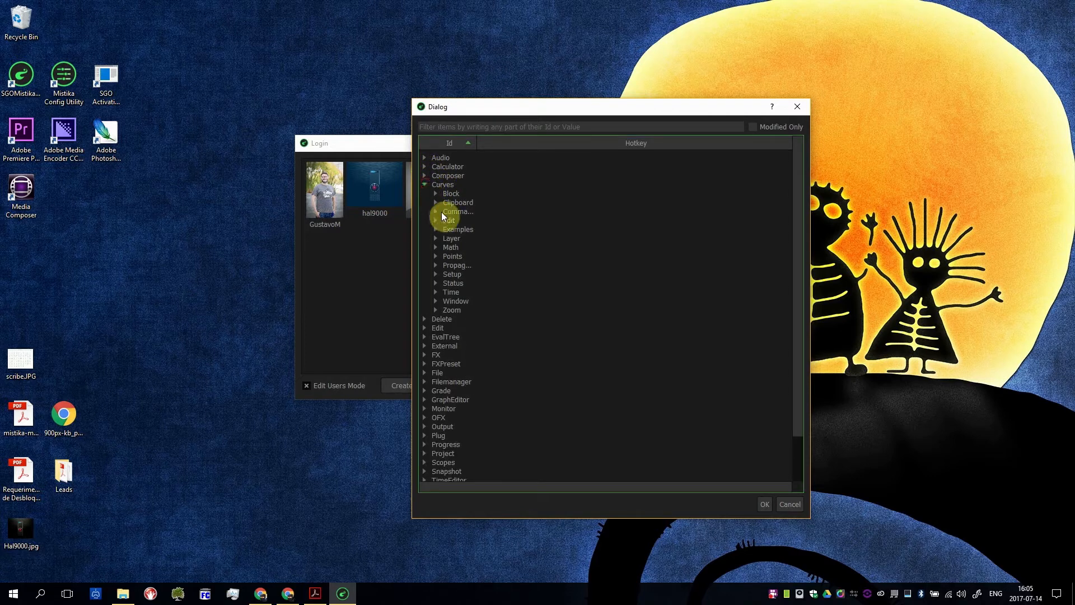
{"action": "left_click", "coordinate": [437, 195]}
{"action": "left_click_drag", "start_coordinate": [478, 143], "coordinate": [552, 143]}
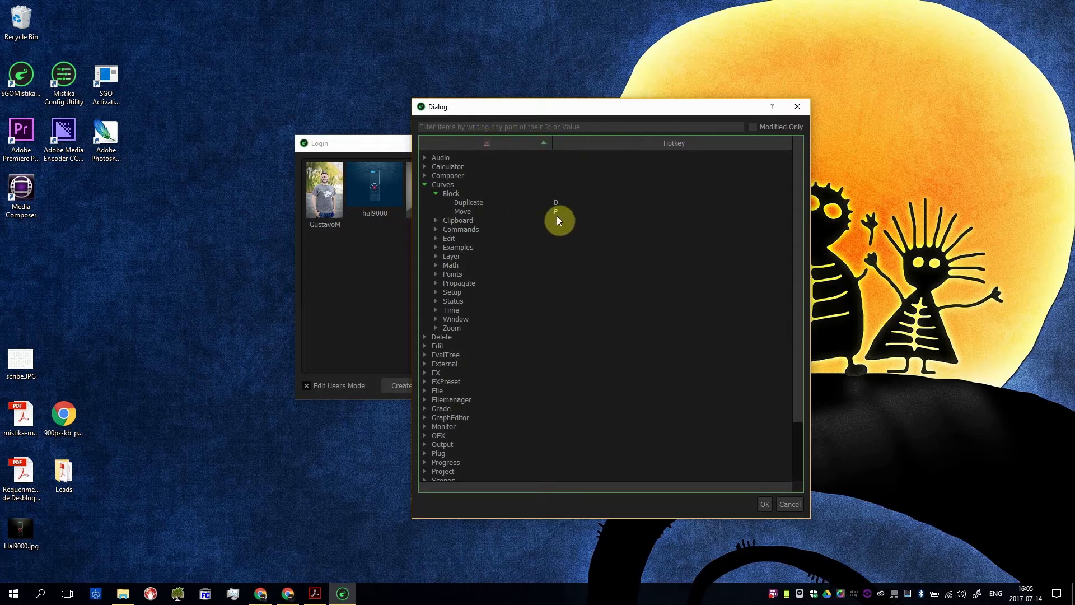
{"action": "left_click", "coordinate": [450, 184]}
{"action": "left_click", "coordinate": [451, 193]}
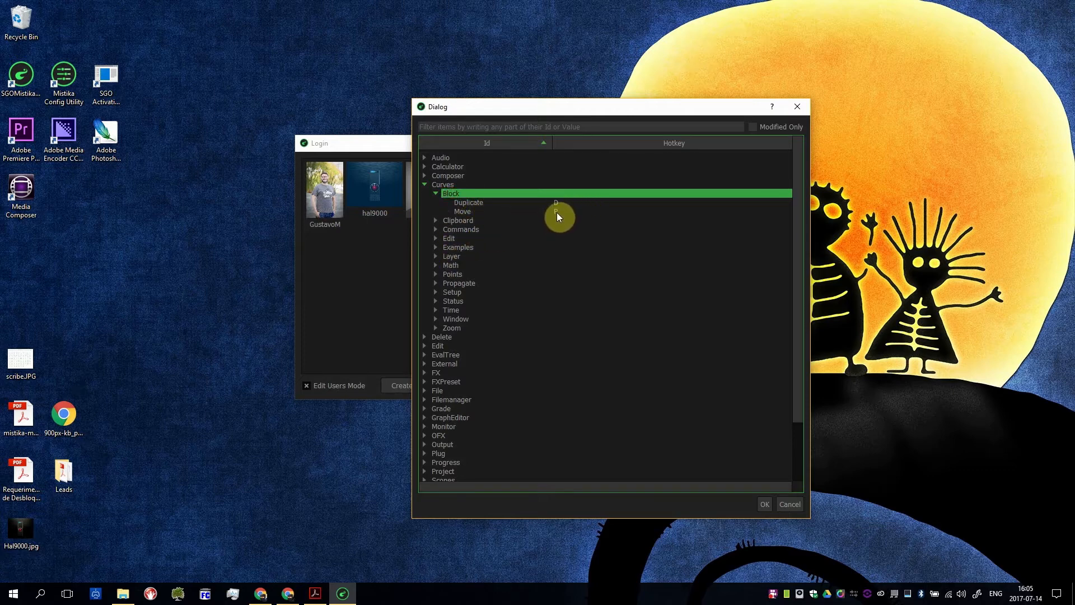
{"action": "left_click", "coordinate": [436, 220]}
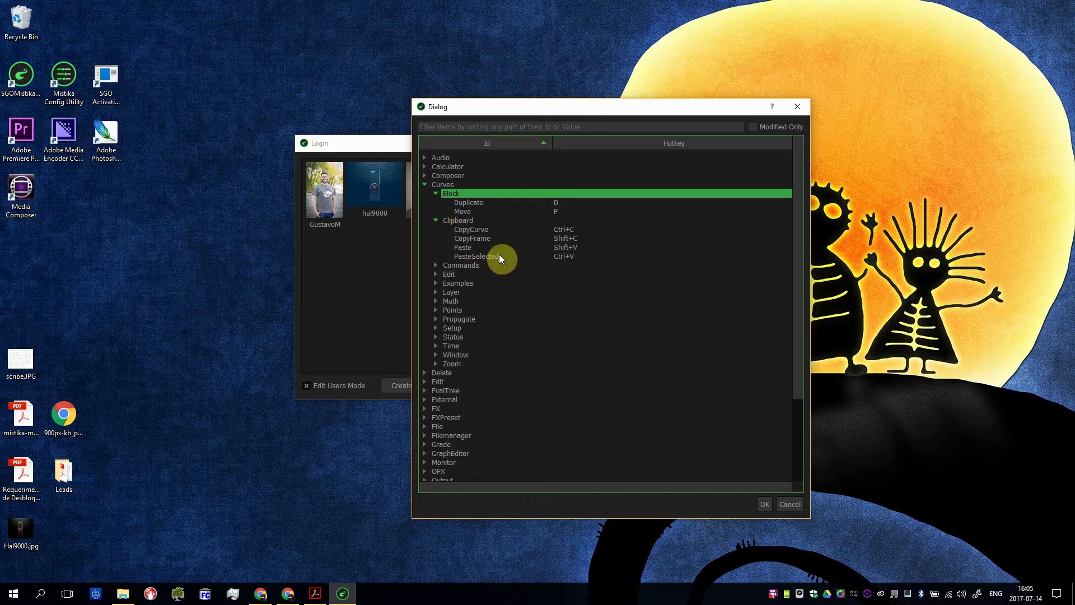
{"action": "left_click", "coordinate": [441, 267]}
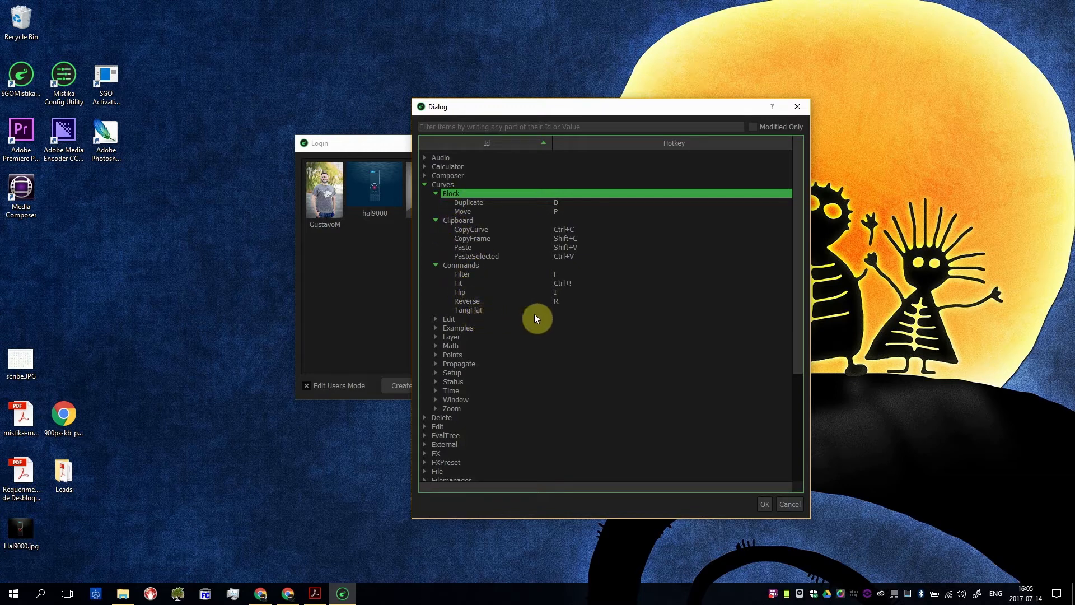
Step: Assign the hotkey O to the TangFlat command under Curves Commands and save the hotkeys file
{"action": "left_click", "coordinate": [558, 311]}
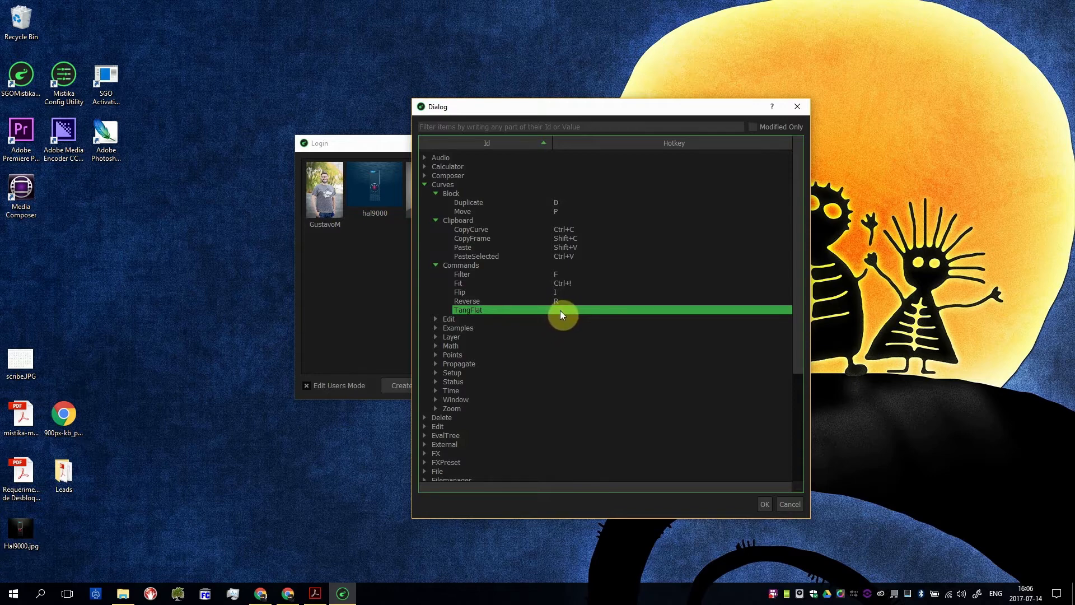
{"action": "double_click", "coordinate": [560, 309]}
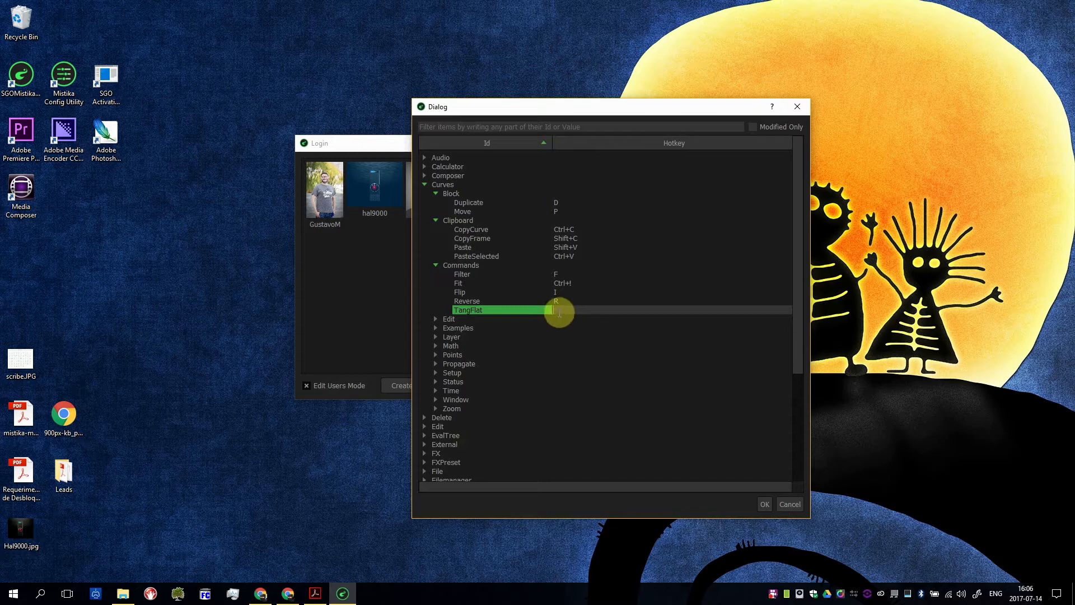
{"action": "key", "text": "o"}
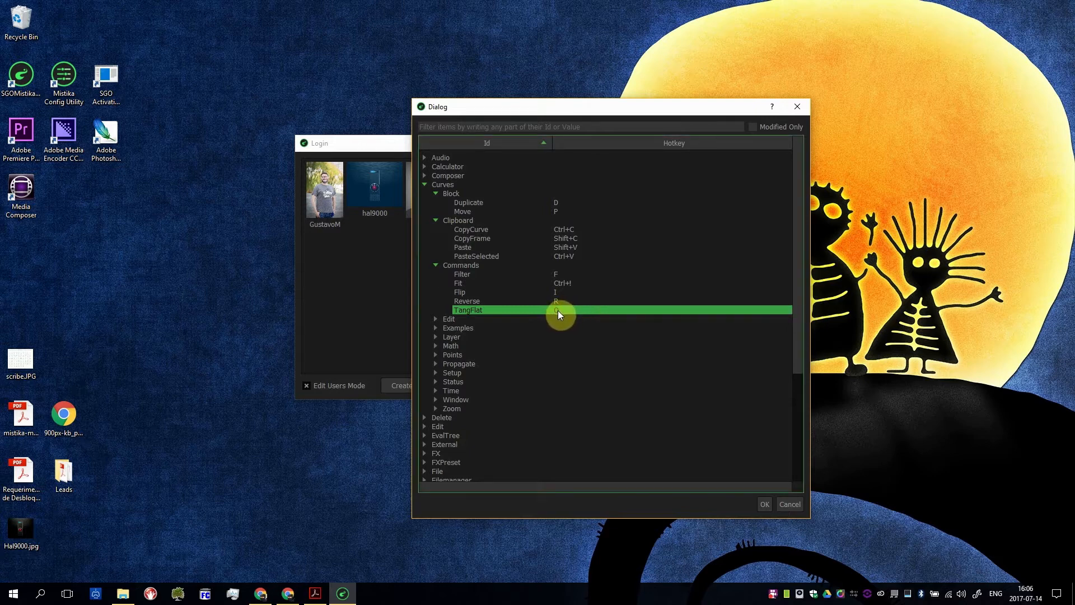
{"action": "left_click", "coordinate": [764, 505]}
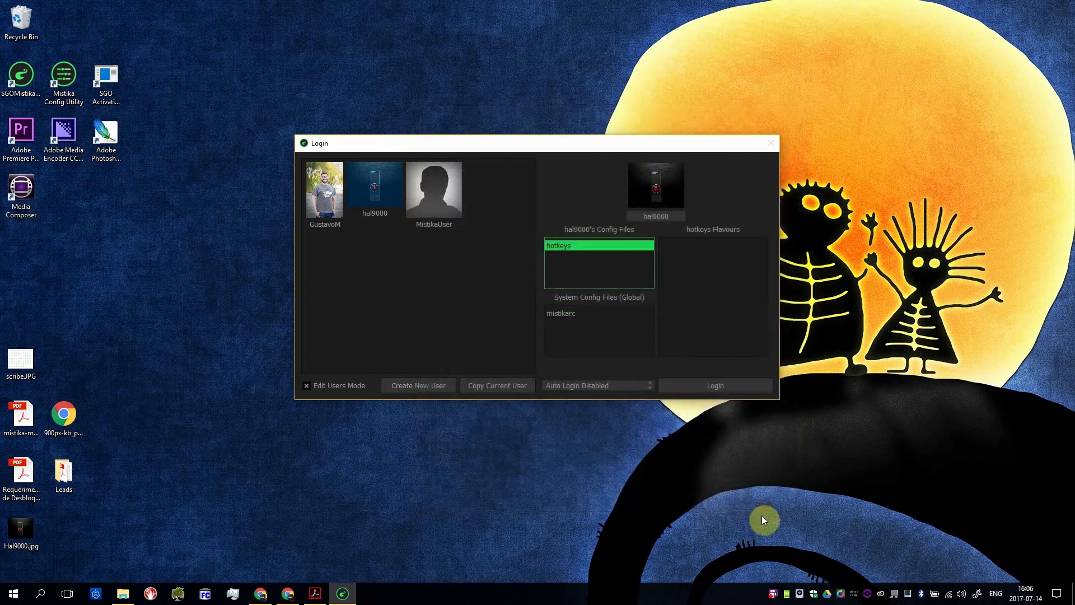
Step: Save hal9000's hotkeys file as a new flavour and activate that flavour
{"action": "right_click", "coordinate": [558, 247]}
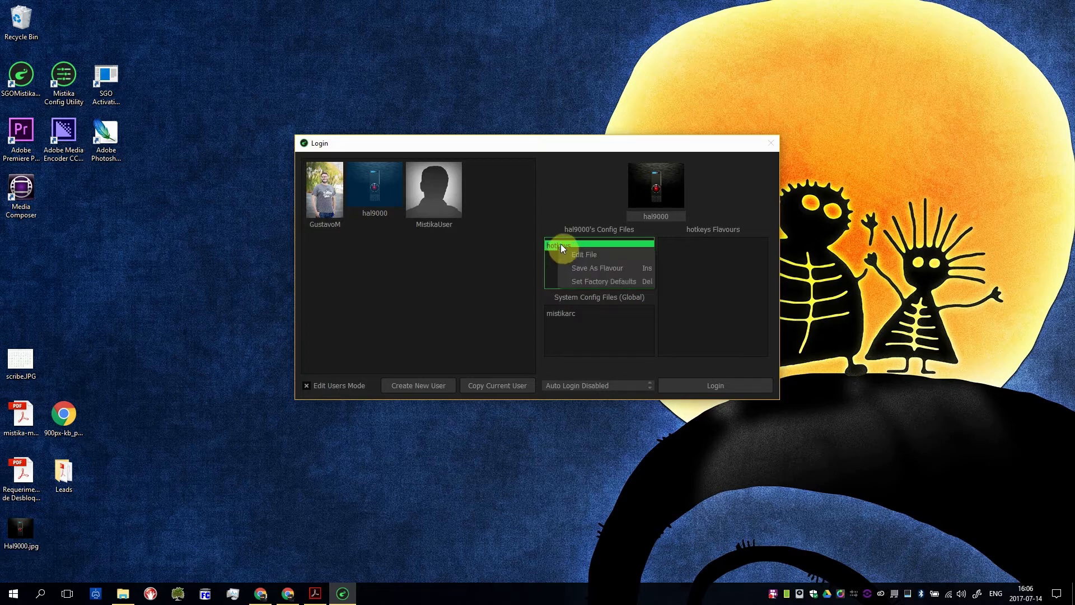
{"action": "left_click", "coordinate": [585, 269]}
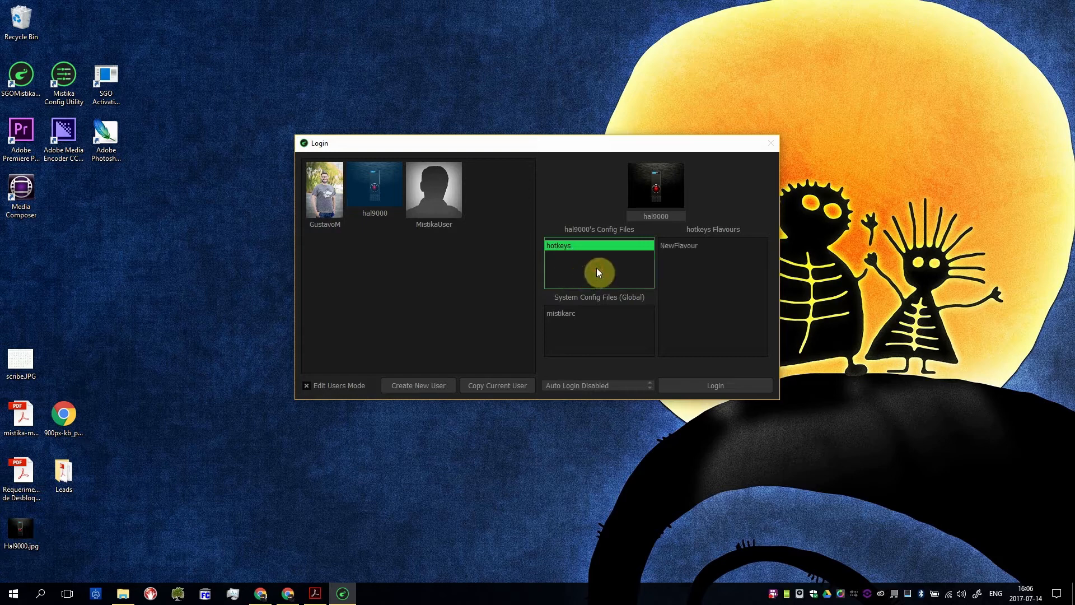
{"action": "double_click", "coordinate": [681, 247]}
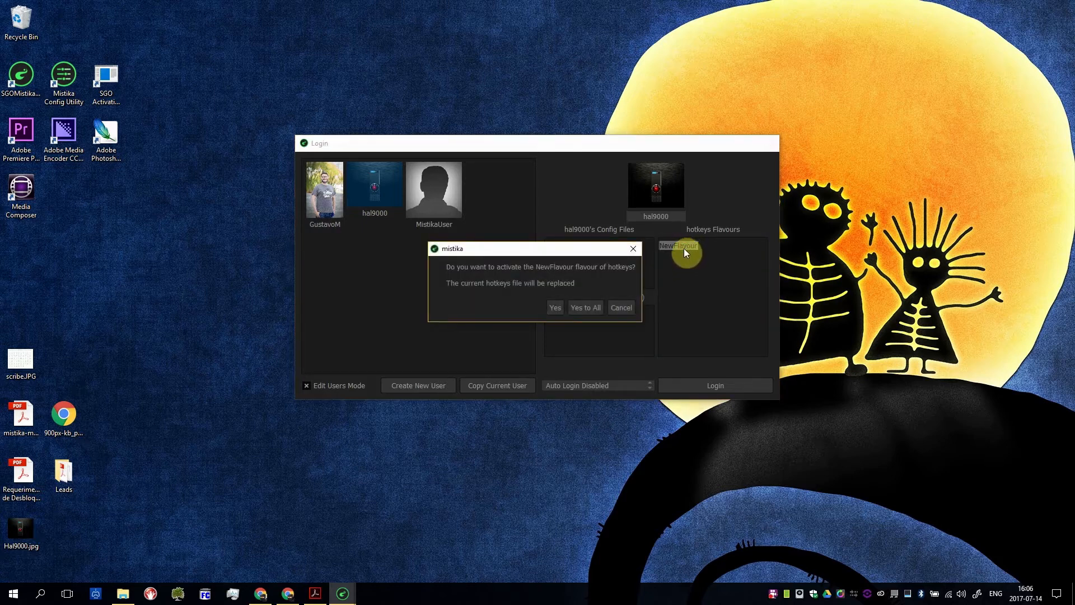
{"action": "left_click", "coordinate": [556, 308]}
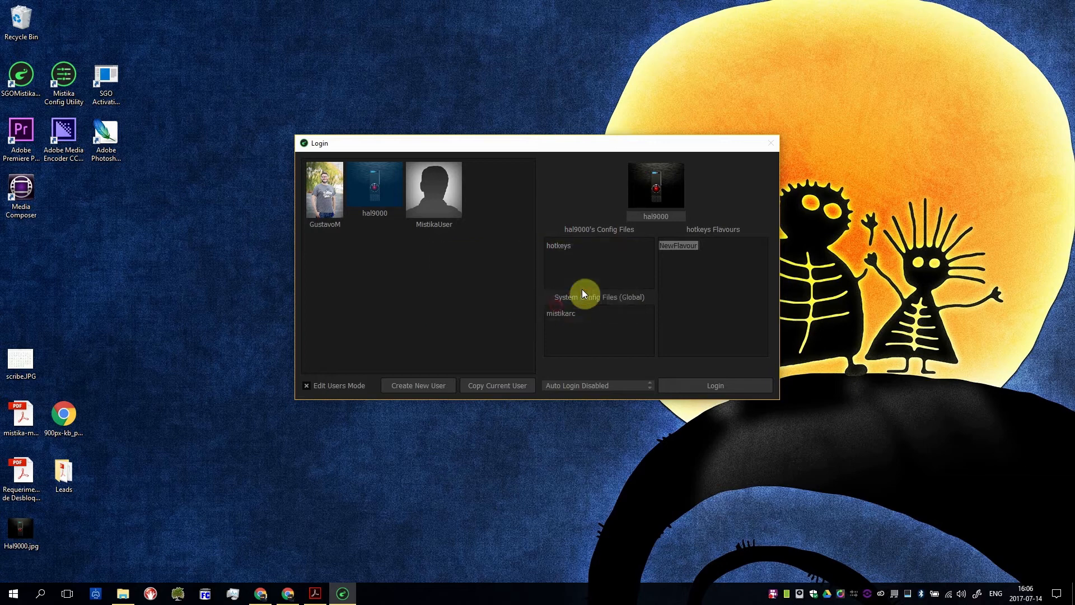
Step: Rename the new hotkeys flavour to the presenter's first name
{"action": "left_click", "coordinate": [687, 246]}
{"action": "key", "text": "F2"}
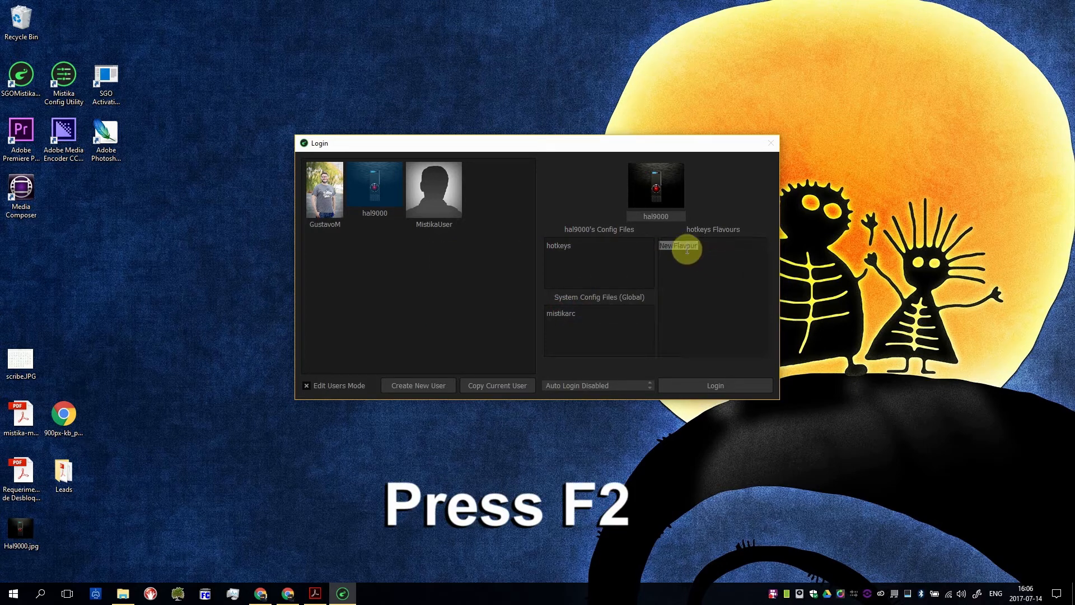
{"action": "left_click", "coordinate": [693, 256]}
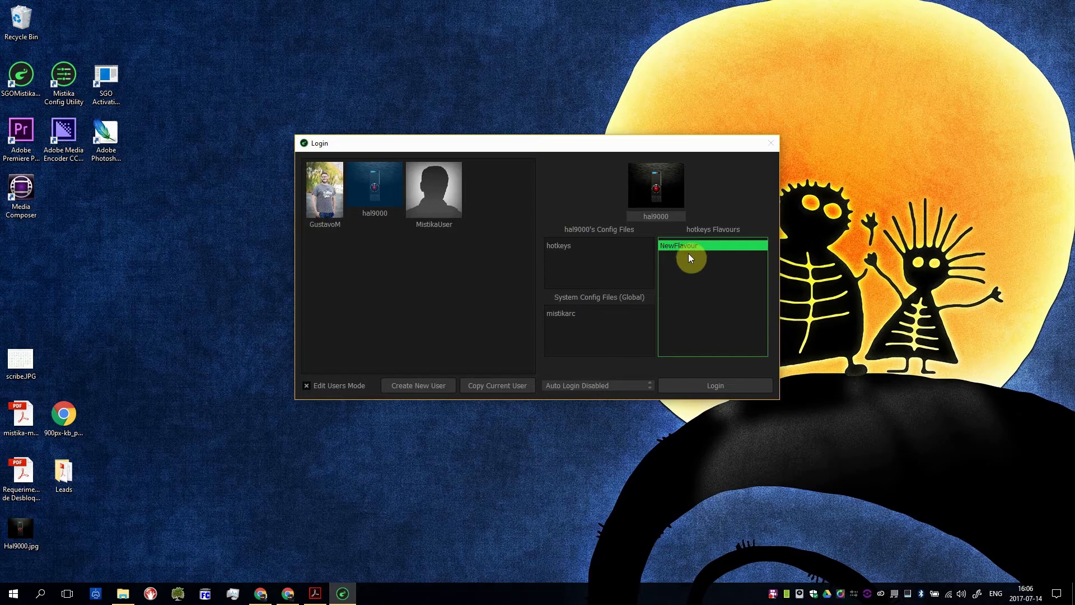
{"action": "key", "text": "F2"}
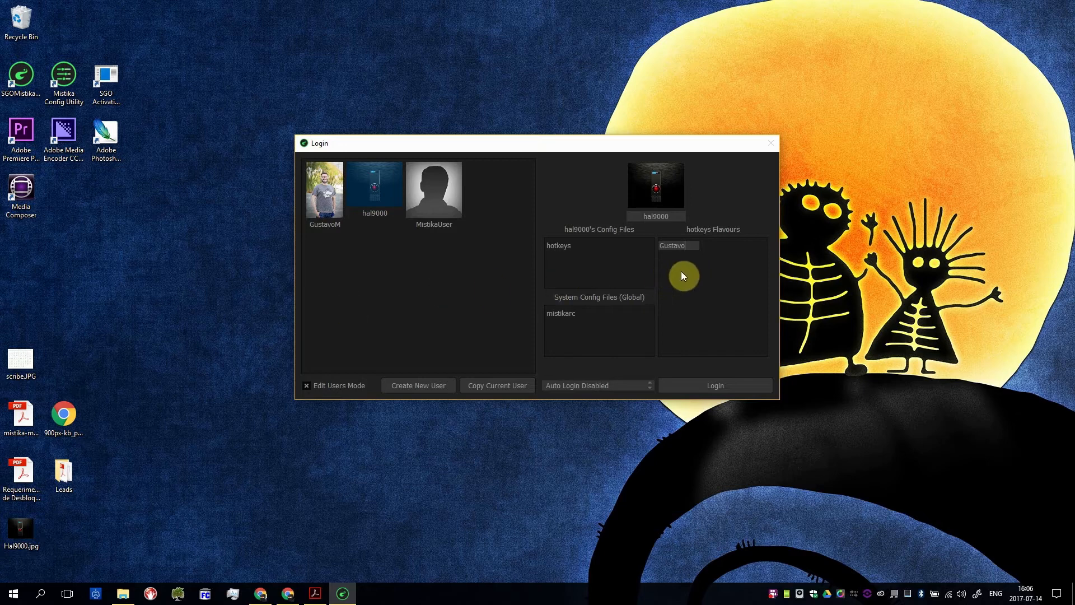
{"action": "left_click", "coordinate": [681, 297]}
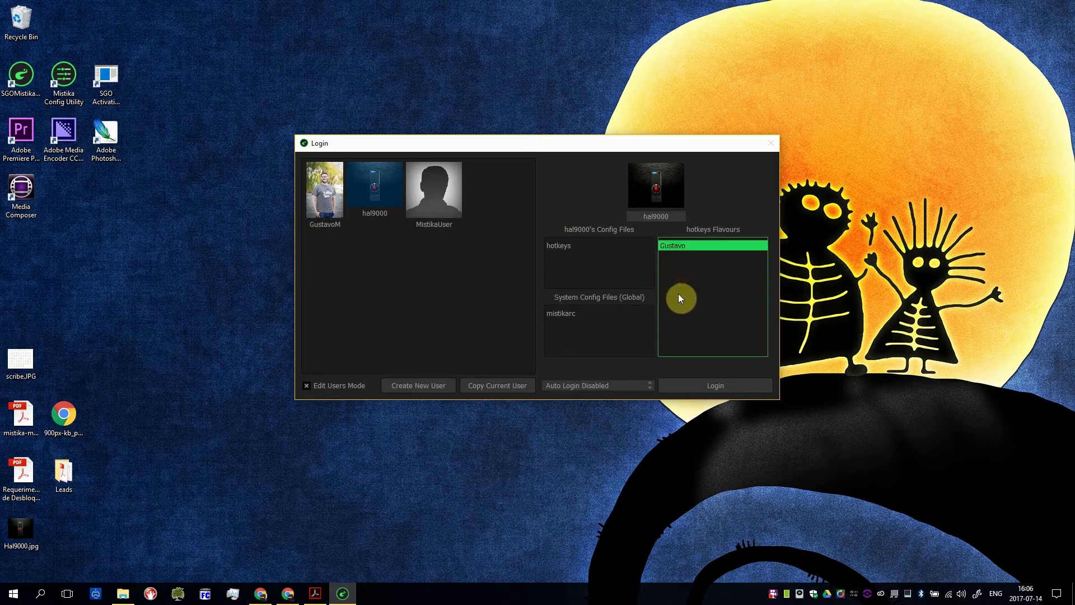
Step: Load the renamed hotkeys flavour, replacing the current hotkeys file
{"action": "right_click", "coordinate": [671, 251]}
{"action": "left_click", "coordinate": [703, 254]}
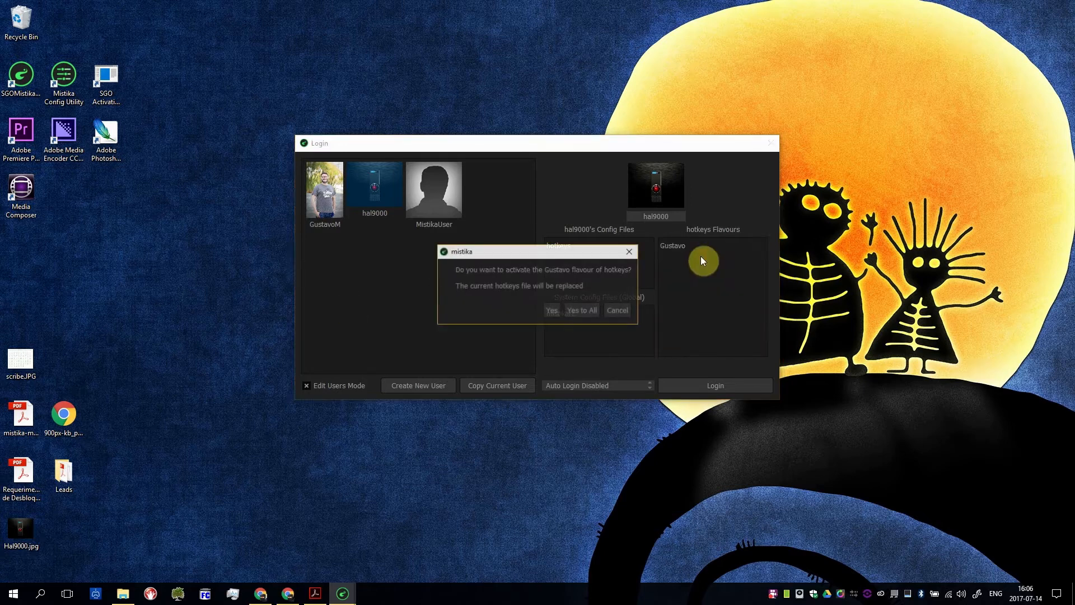
{"action": "left_click", "coordinate": [551, 310]}
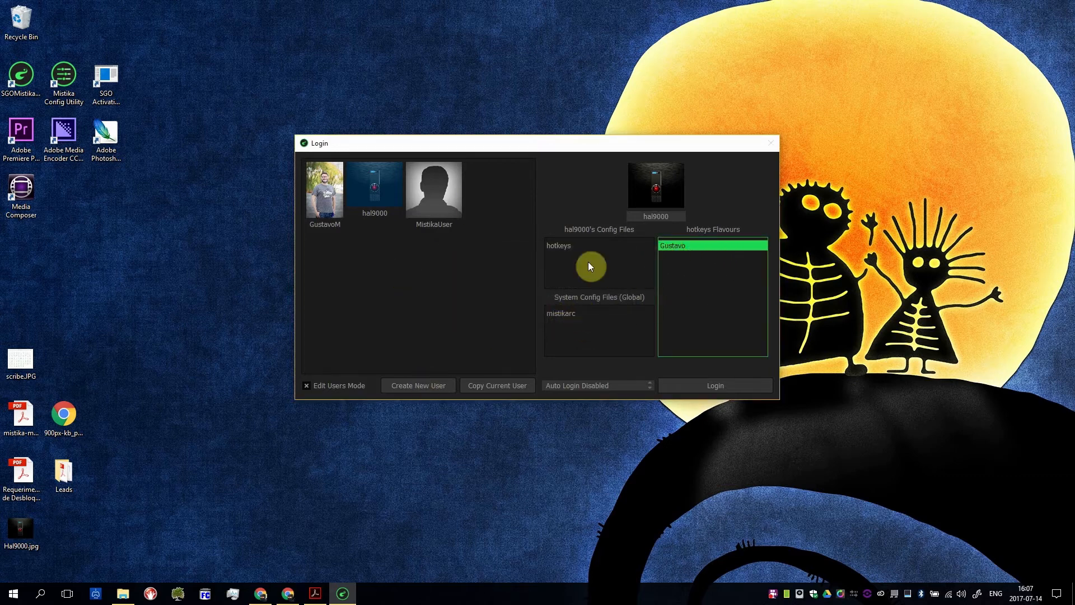
Step: Delete the renamed flavour of the hotkeys file
{"action": "right_click", "coordinate": [680, 245]}
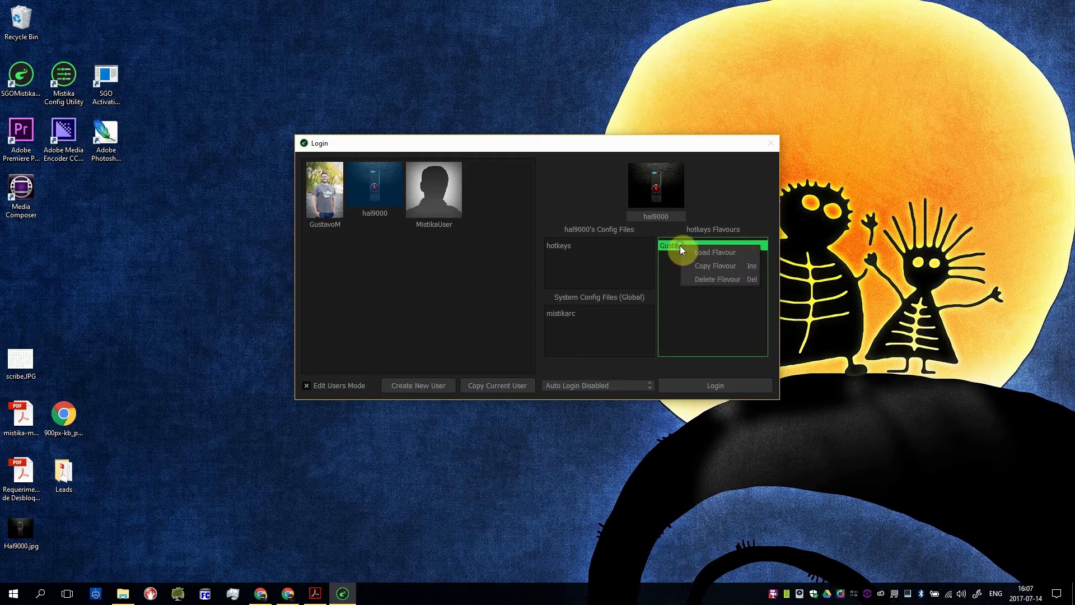
{"action": "left_click", "coordinate": [715, 279]}
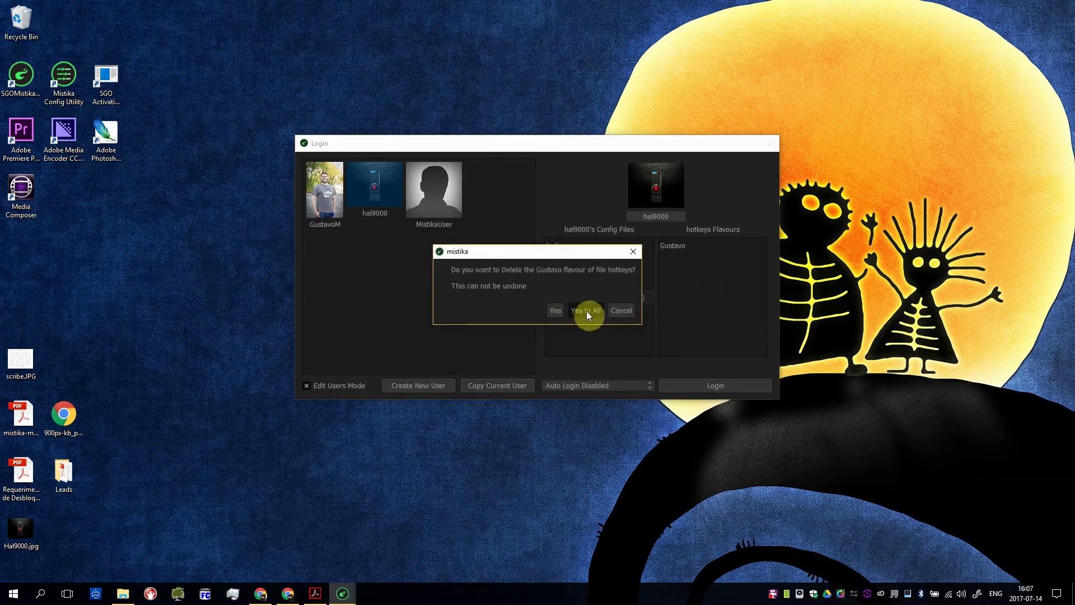
{"action": "left_click", "coordinate": [556, 310]}
Step: Reset hal9000's hotkeys config file to its factory defaults
{"action": "left_click", "coordinate": [564, 250]}
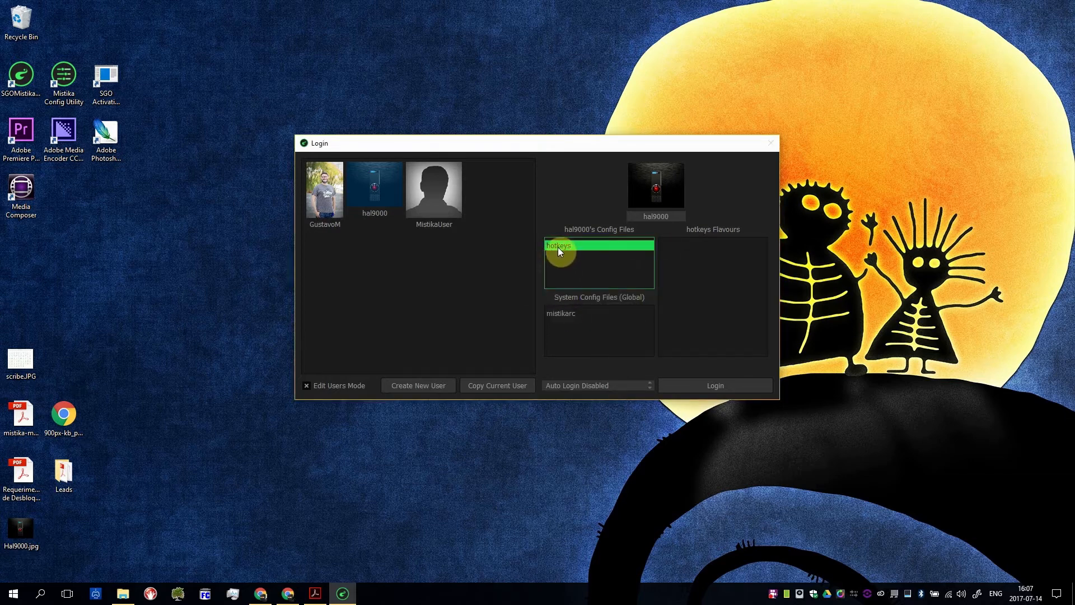
{"action": "right_click", "coordinate": [559, 249]}
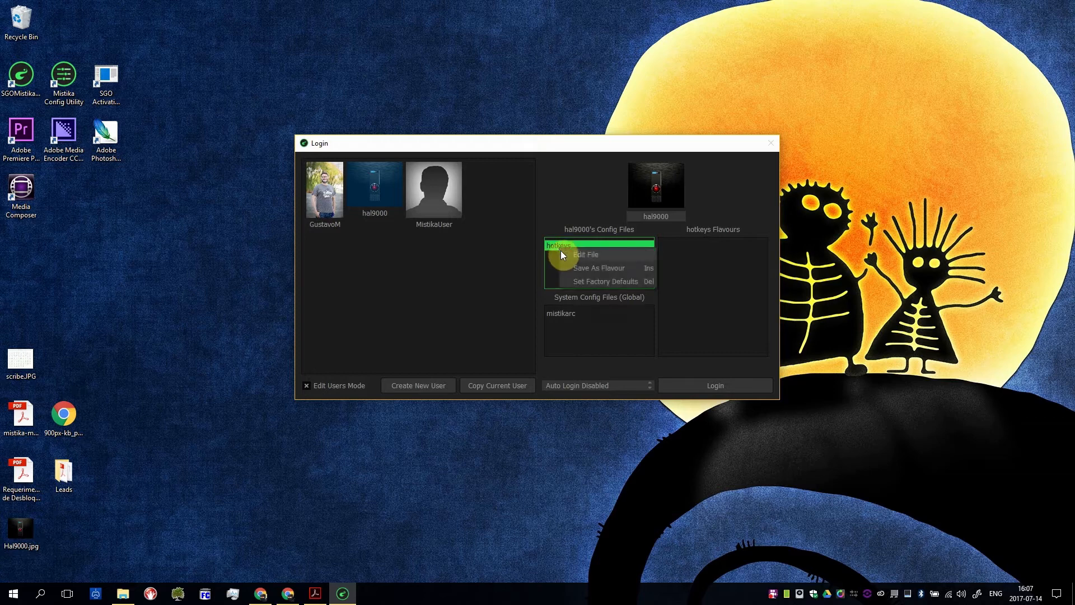
{"action": "left_click", "coordinate": [601, 282]}
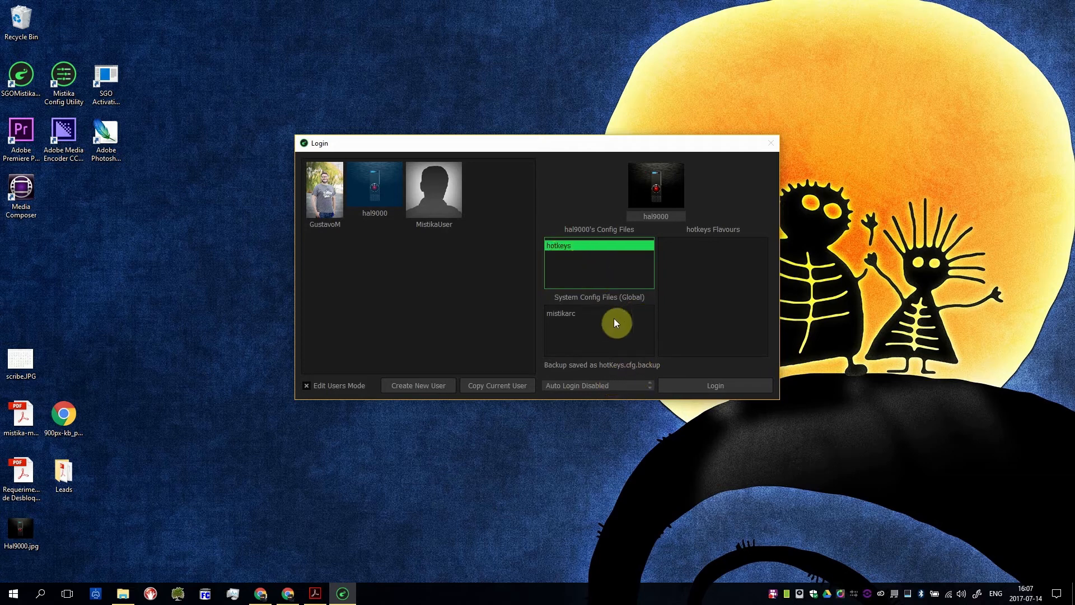
Step: Activate the 1080_2997 flavour of the global mistikarc config file, replacing the current mistikarc file
{"action": "left_click", "coordinate": [597, 317]}
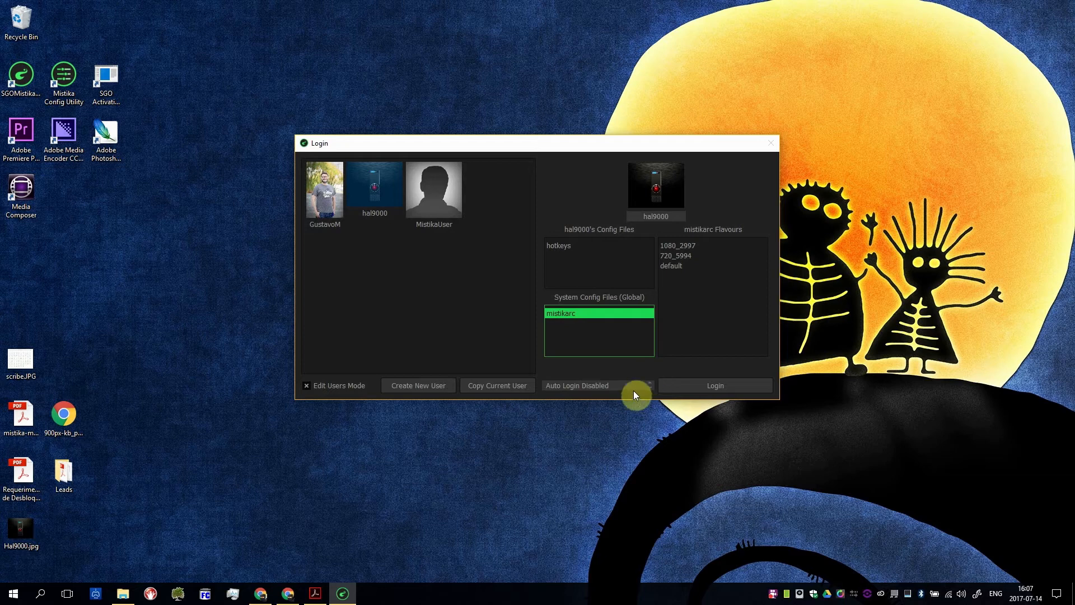
{"action": "left_click", "coordinate": [682, 246]}
{"action": "left_click", "coordinate": [679, 246]}
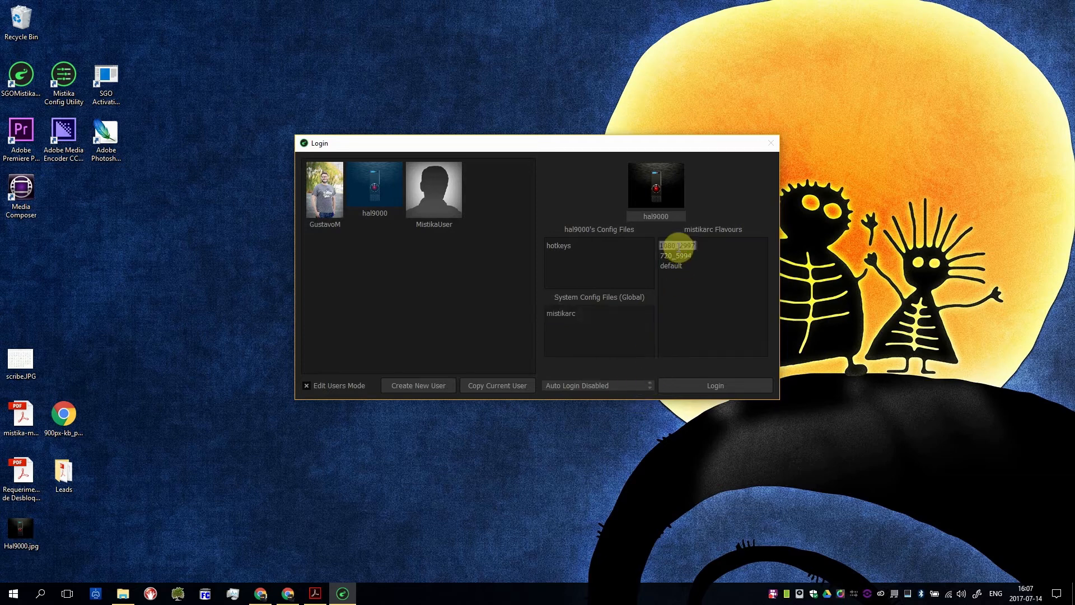
{"action": "left_click", "coordinate": [709, 268]}
{"action": "right_click", "coordinate": [682, 244]}
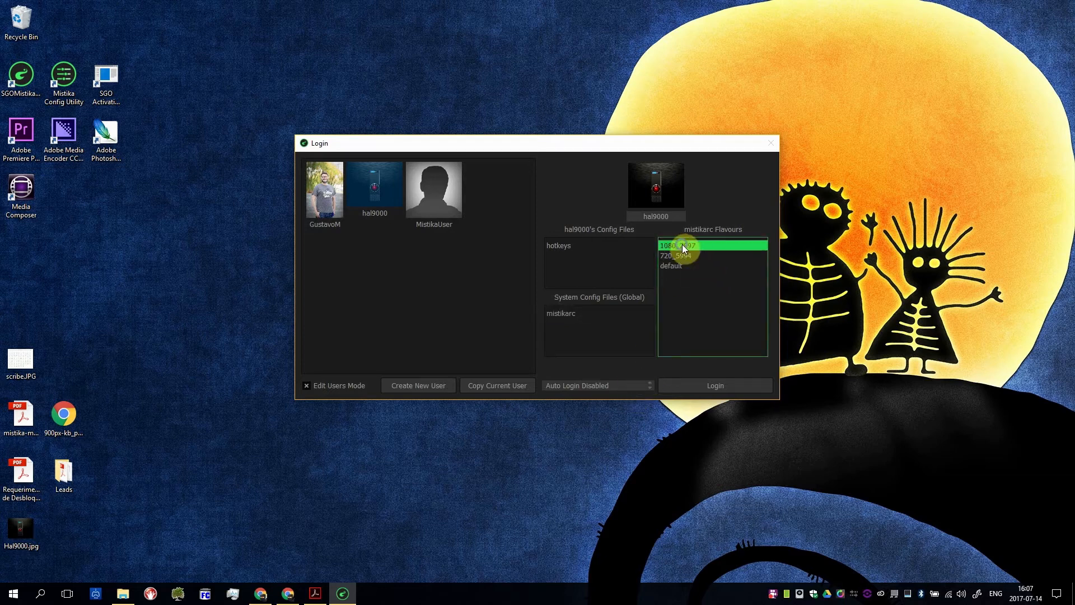
{"action": "left_click", "coordinate": [714, 254]}
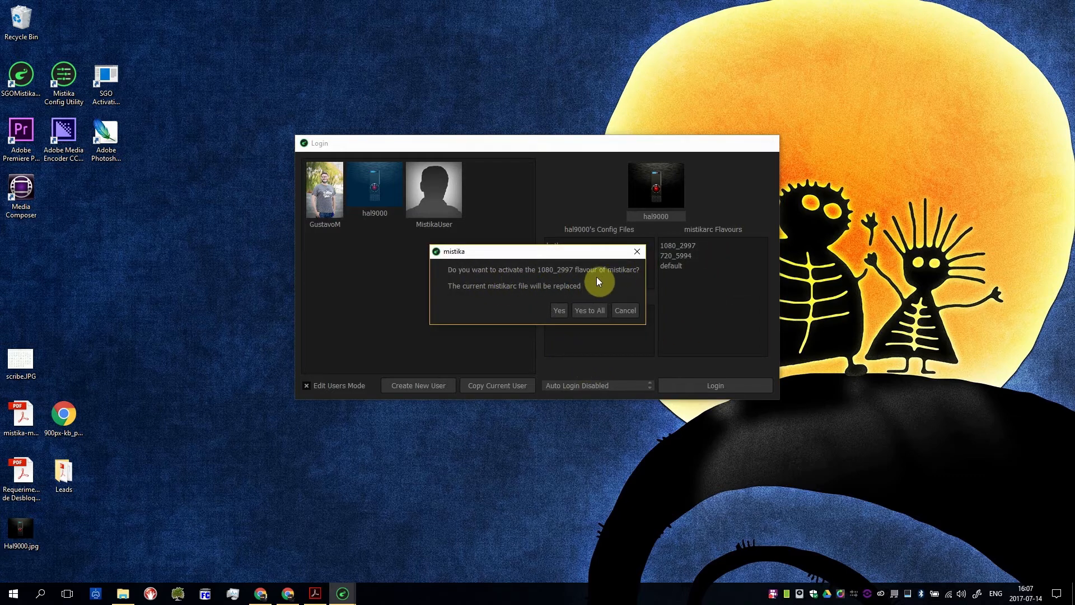
{"action": "left_click", "coordinate": [559, 309]}
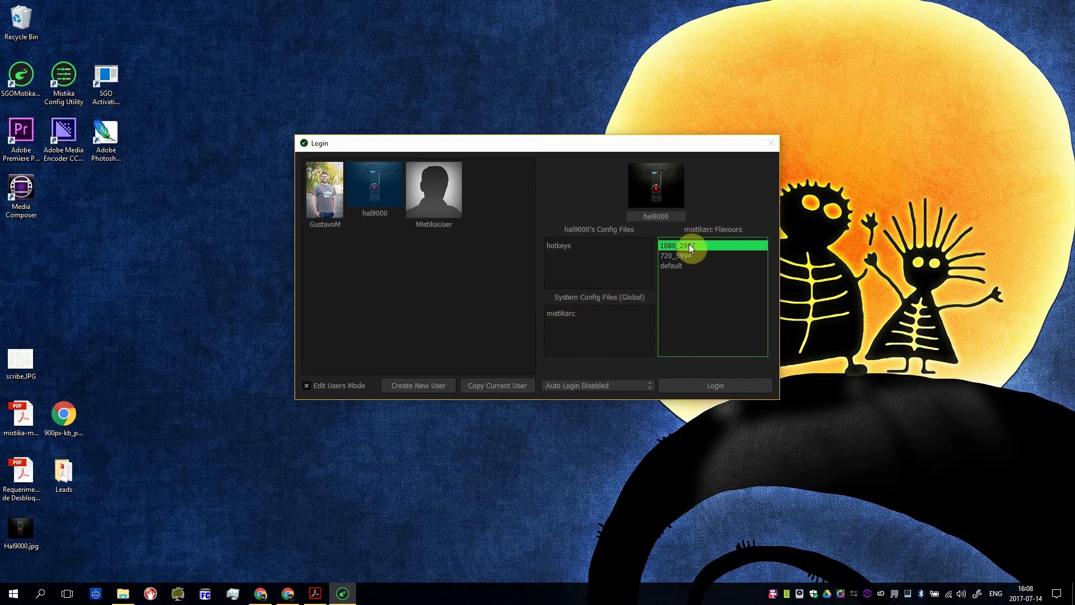
Step: Open the mistikarc file in Mistika Setup, check the Master Formats render size and frame rate, and close the setup
{"action": "double_click", "coordinate": [563, 314]}
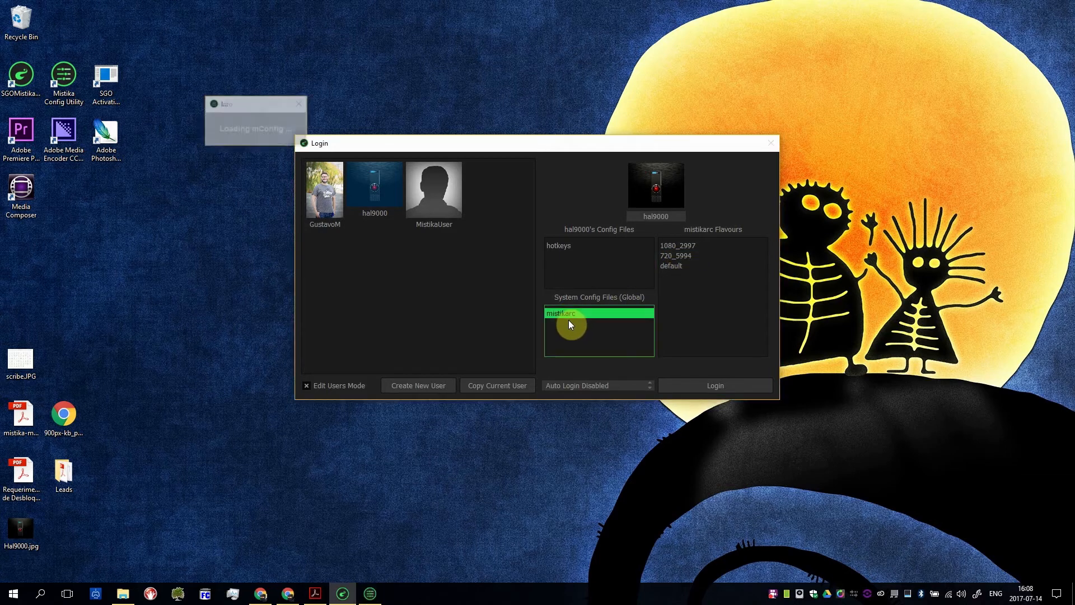
{"action": "left_click_drag", "start_coordinate": [610, 180], "coordinate": [496, 145]}
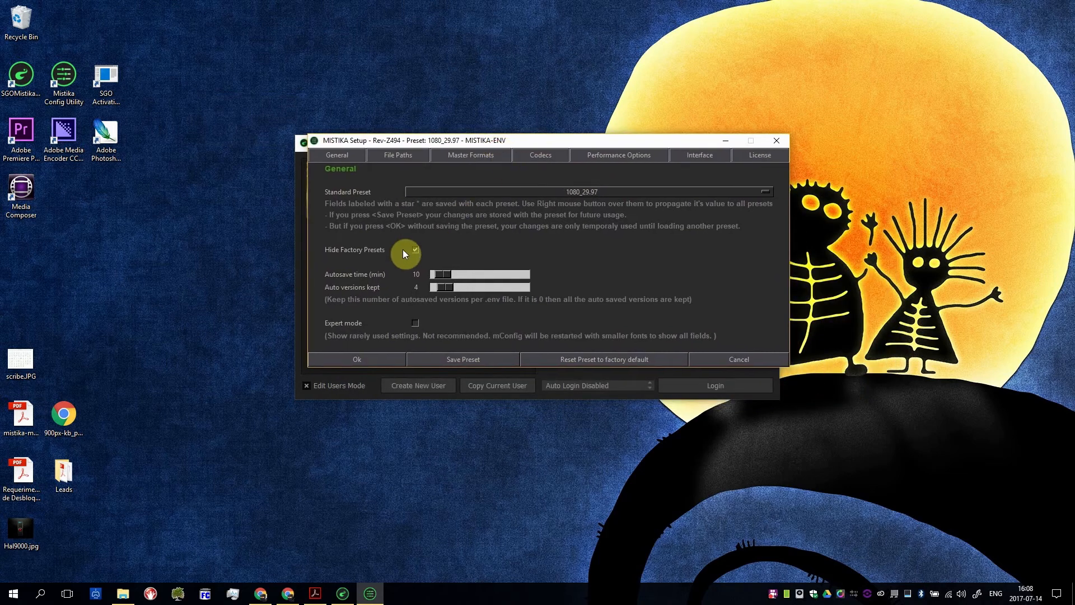
{"action": "left_click", "coordinate": [468, 156]}
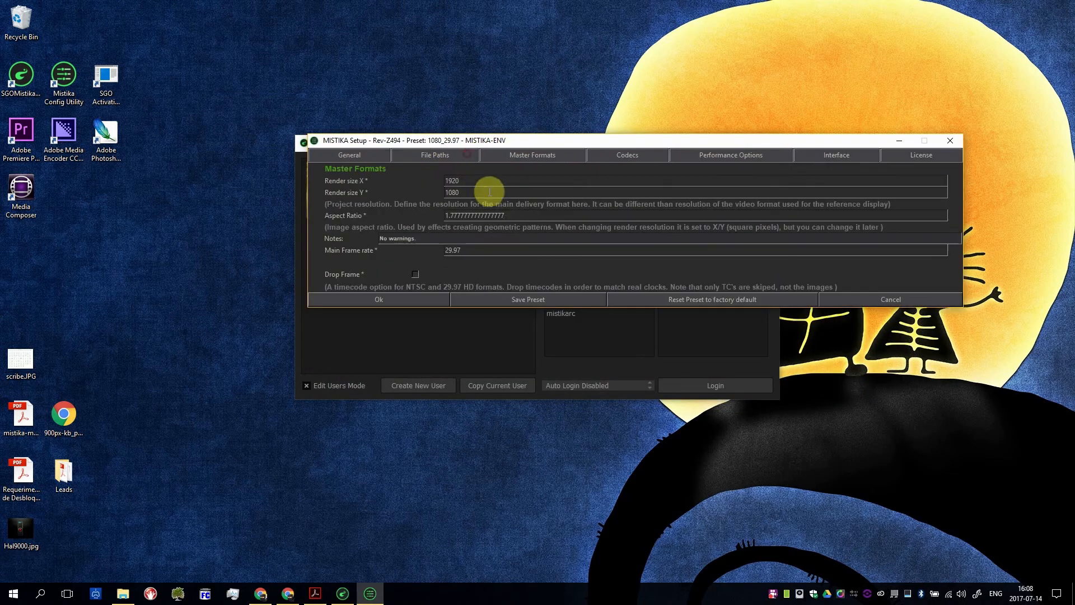
{"action": "left_click", "coordinate": [398, 300]}
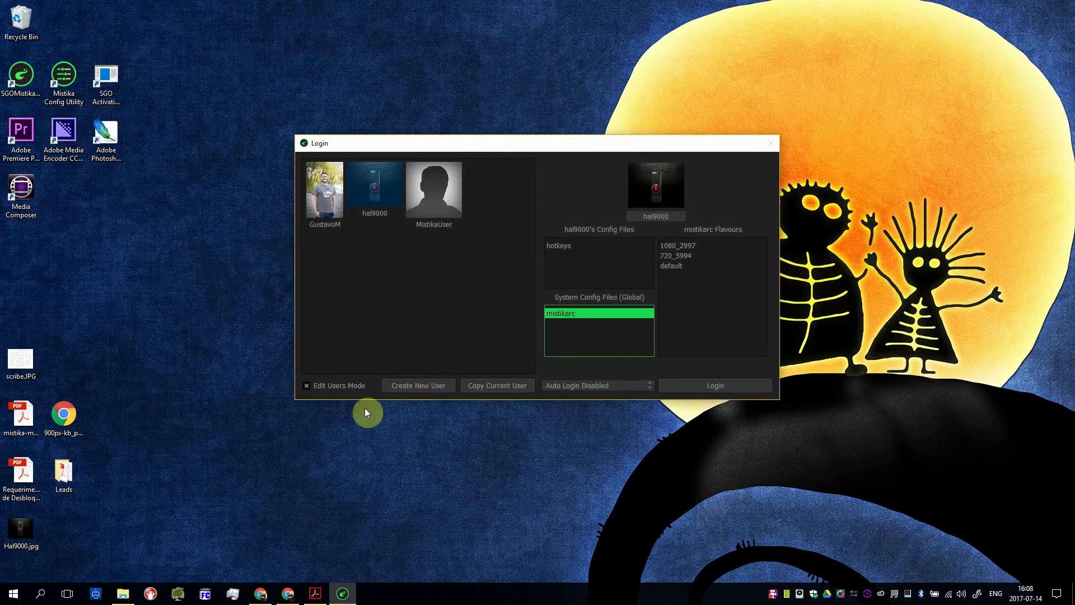
Step: Delete the user hal9000 in Edit Users Mode
{"action": "left_click", "coordinate": [307, 385]}
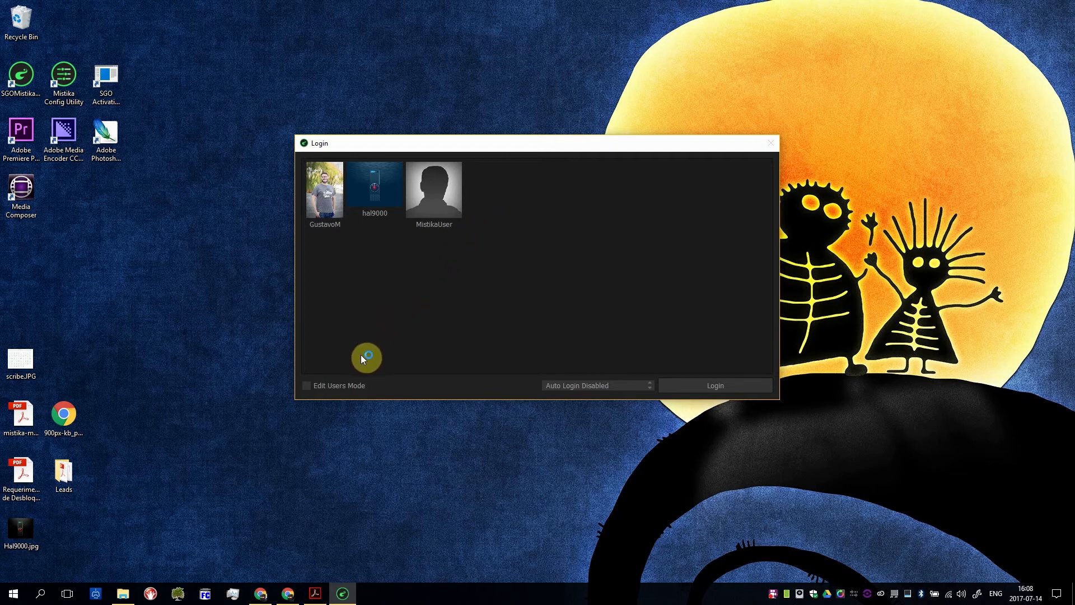
{"action": "left_click", "coordinate": [307, 385]}
{"action": "left_click", "coordinate": [329, 191]}
{"action": "left_click", "coordinate": [374, 187]}
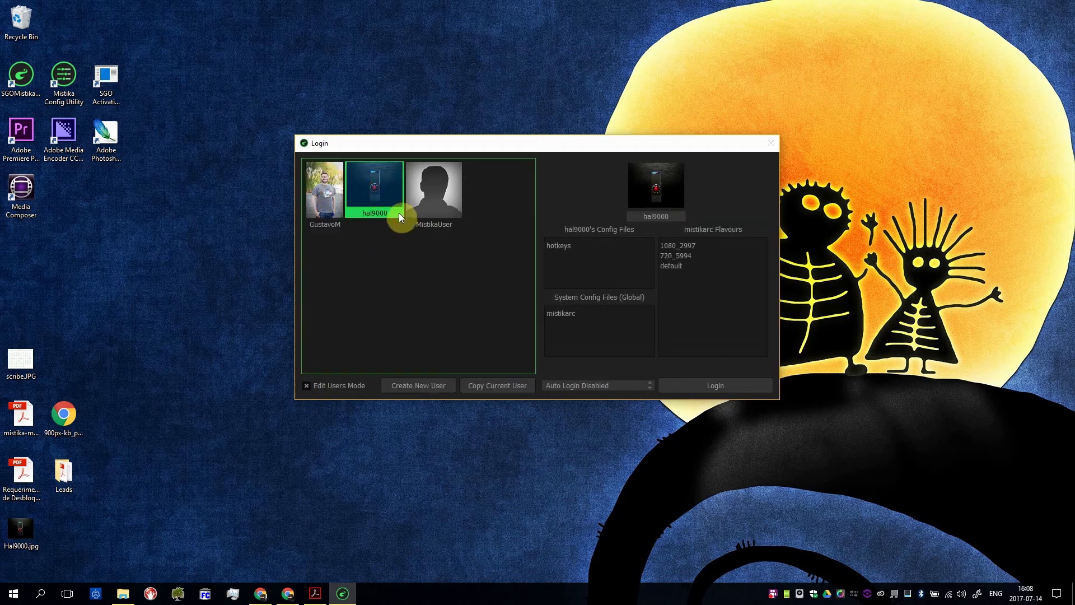
{"action": "key", "text": "Delete"}
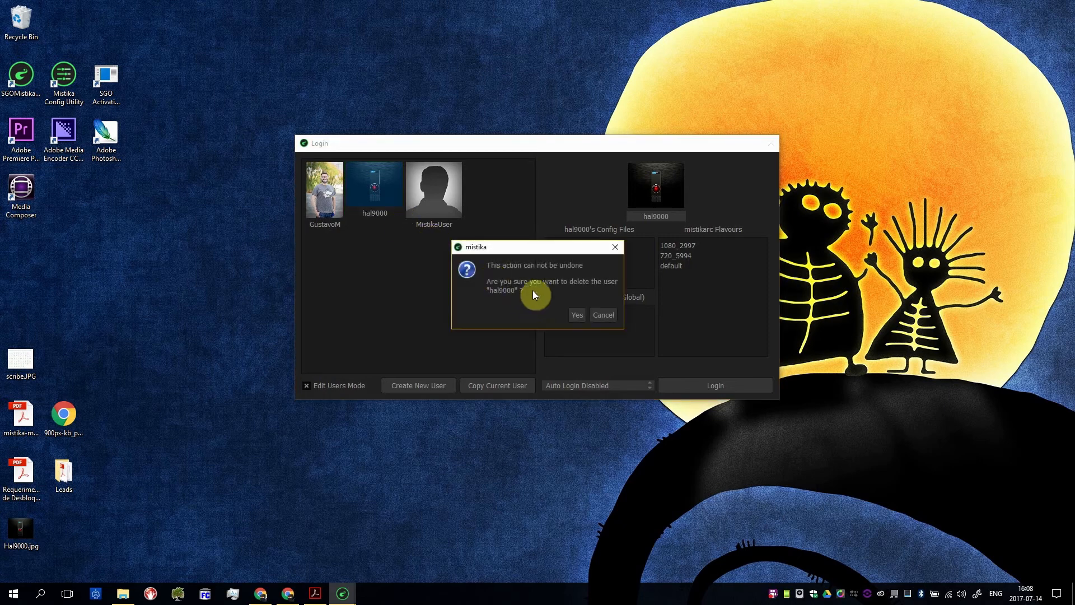
{"action": "left_click", "coordinate": [576, 317]}
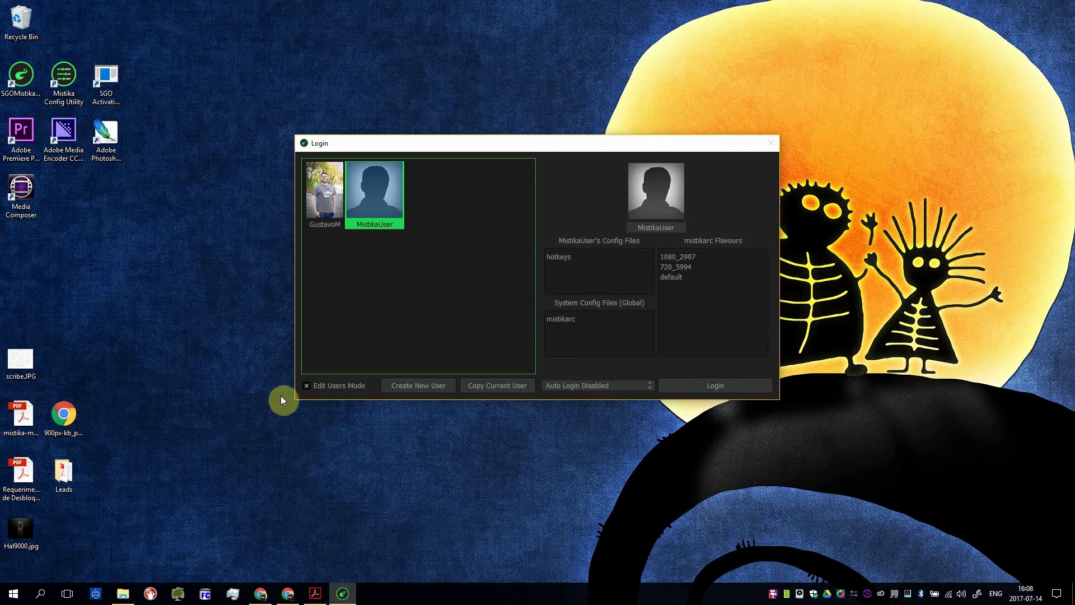
Step: Turn off Edit Users Mode and log in with the presenter's own user account
{"action": "left_click", "coordinate": [305, 386]}
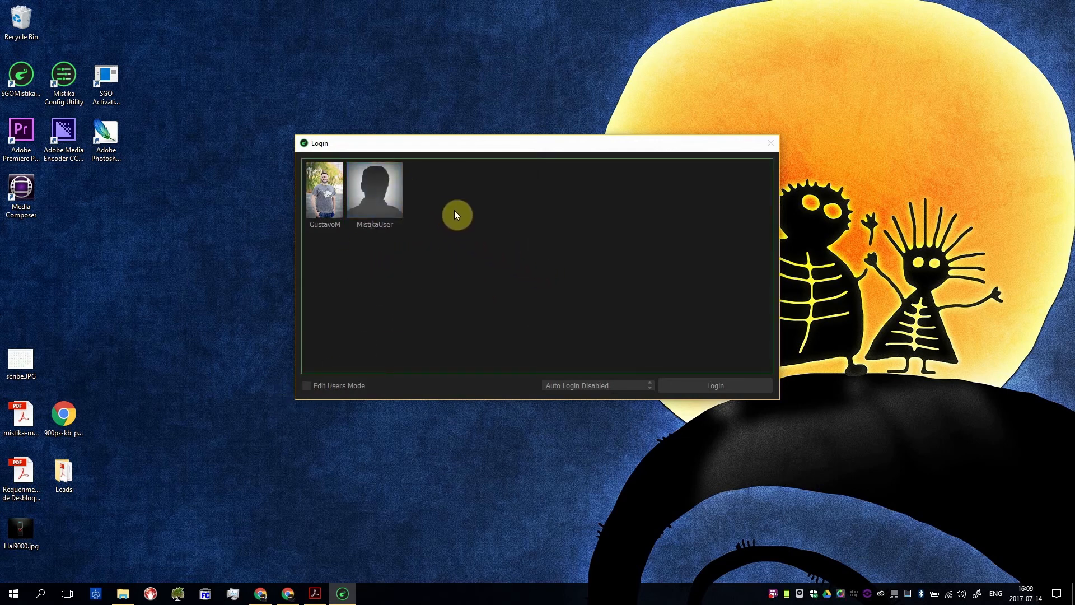
{"action": "left_click", "coordinate": [323, 194]}
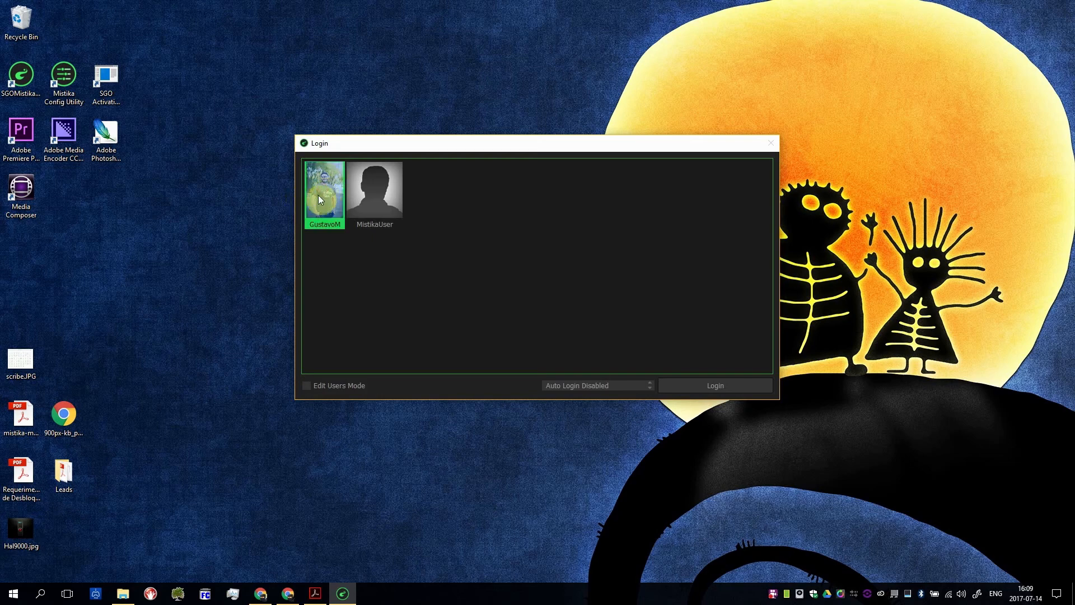
{"action": "left_click", "coordinate": [704, 386]}
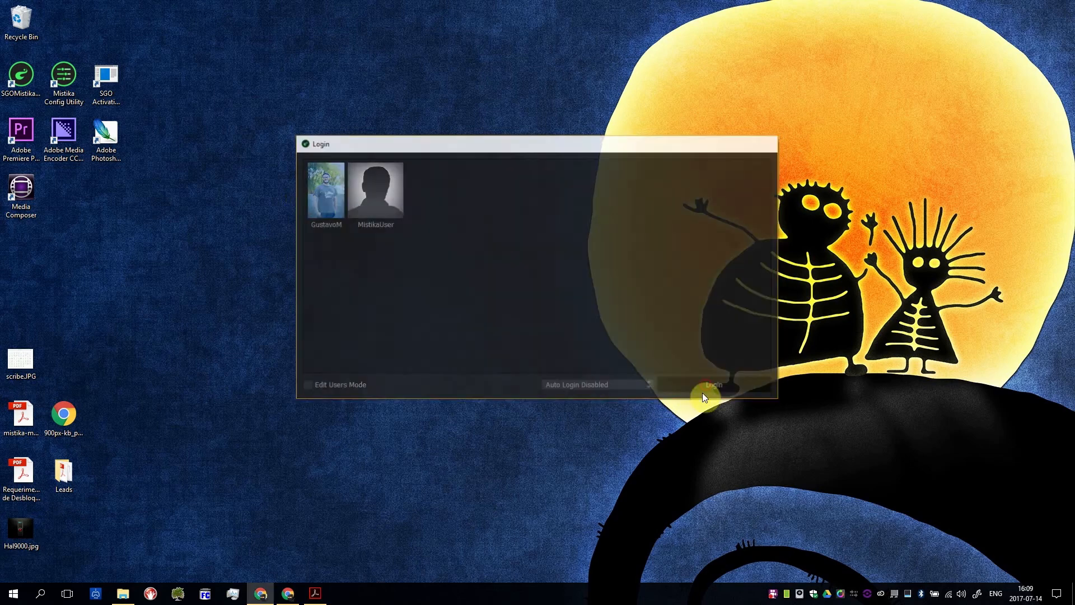